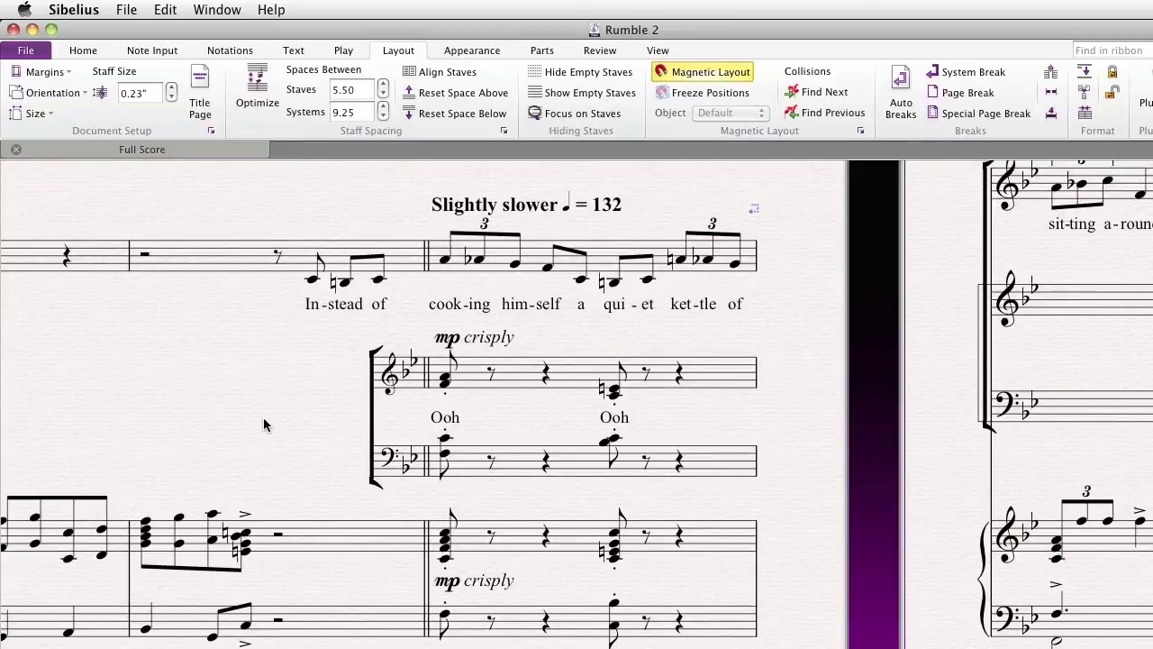
# Add the Technique text "LEAD VOCAL" above the bar with the "Instead of" lyric, and change its text style to Boxed text.
pyautogui.click(301, 51)
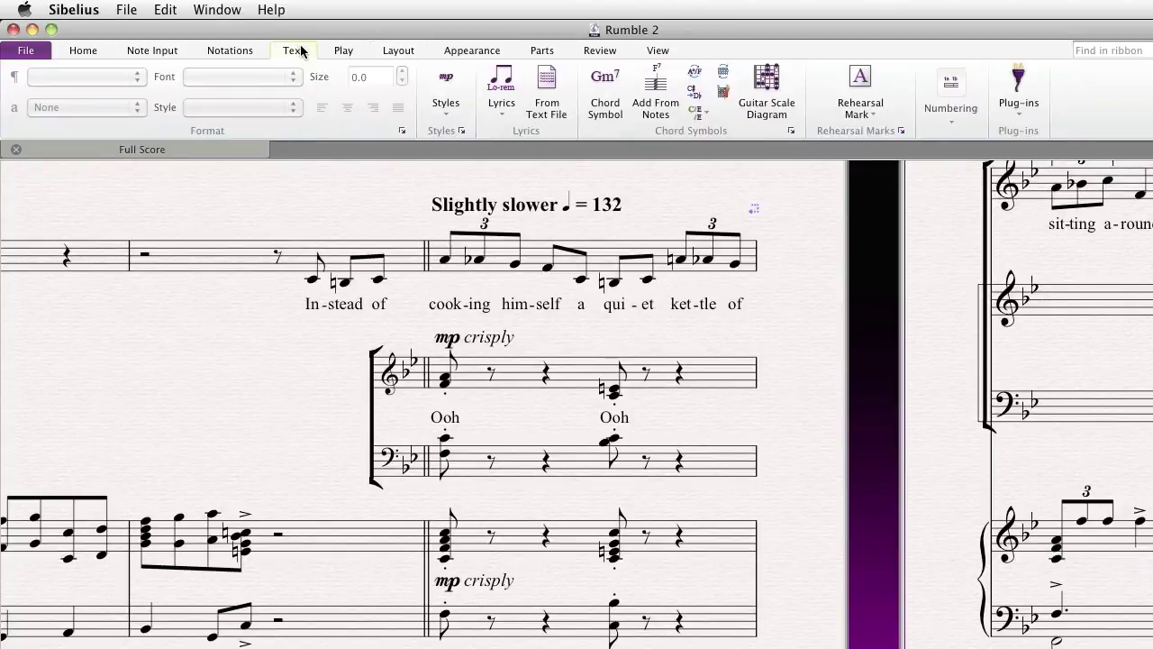
pyautogui.click(207, 259)
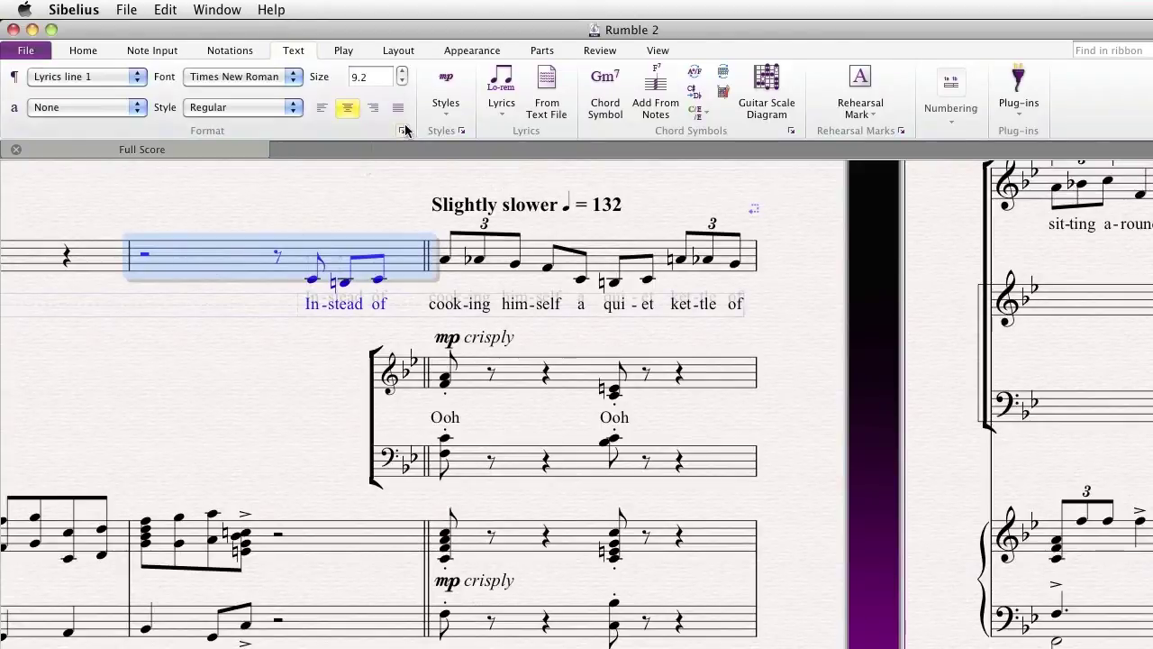
pyautogui.click(446, 104)
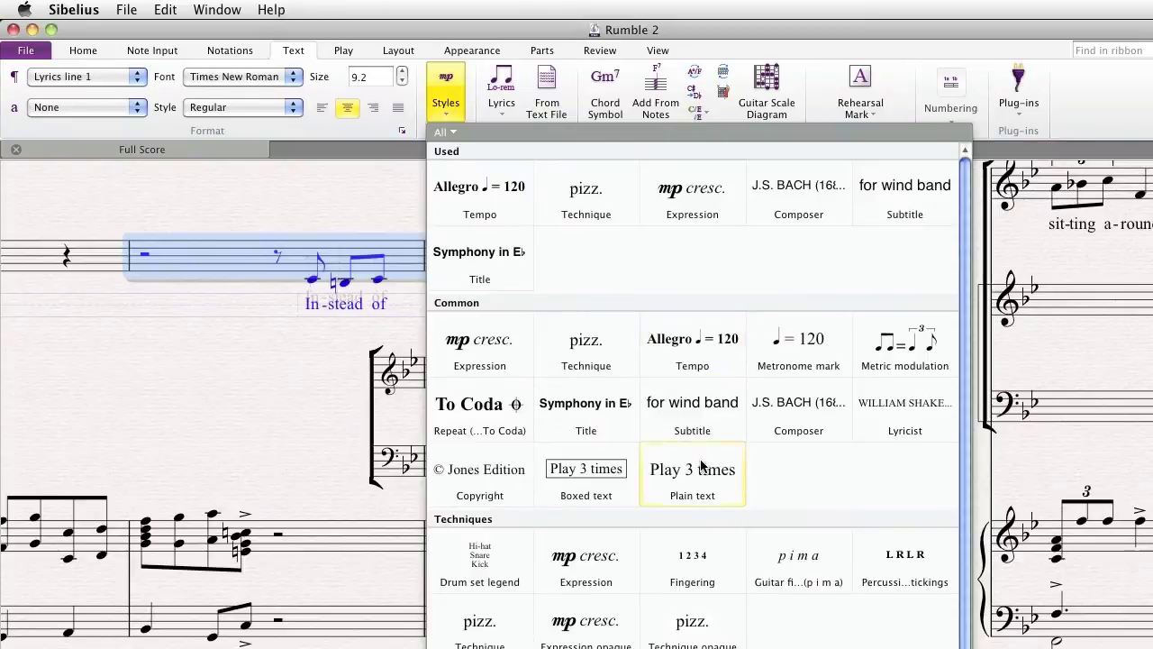
pyautogui.click(619, 349)
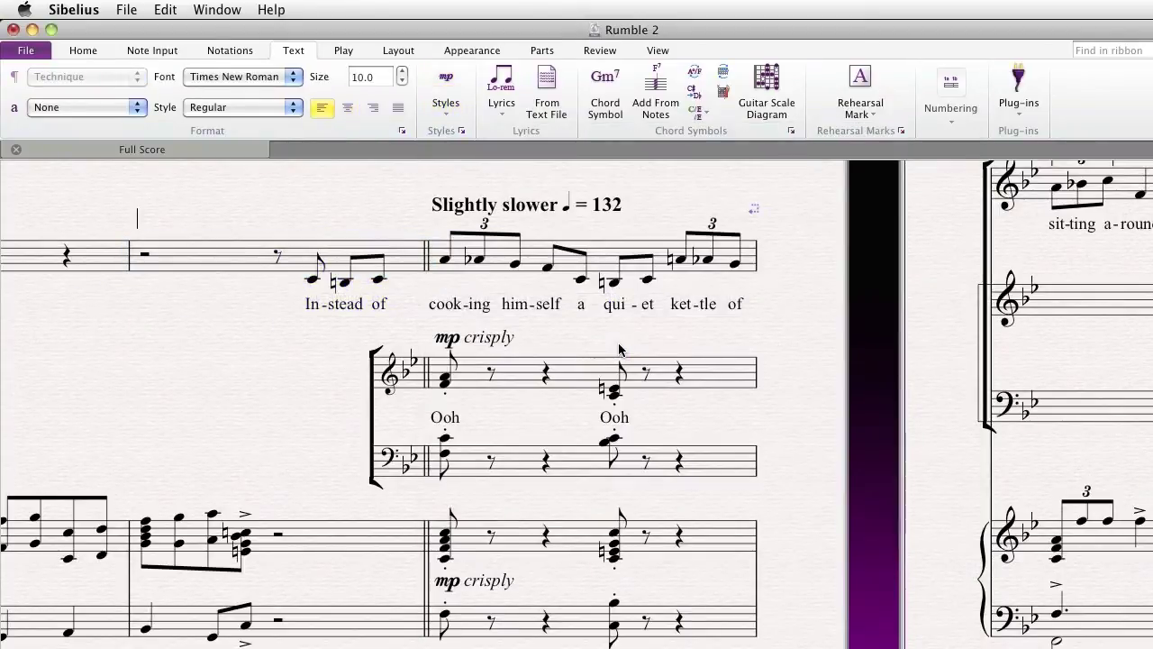
pyautogui.write('LEA')
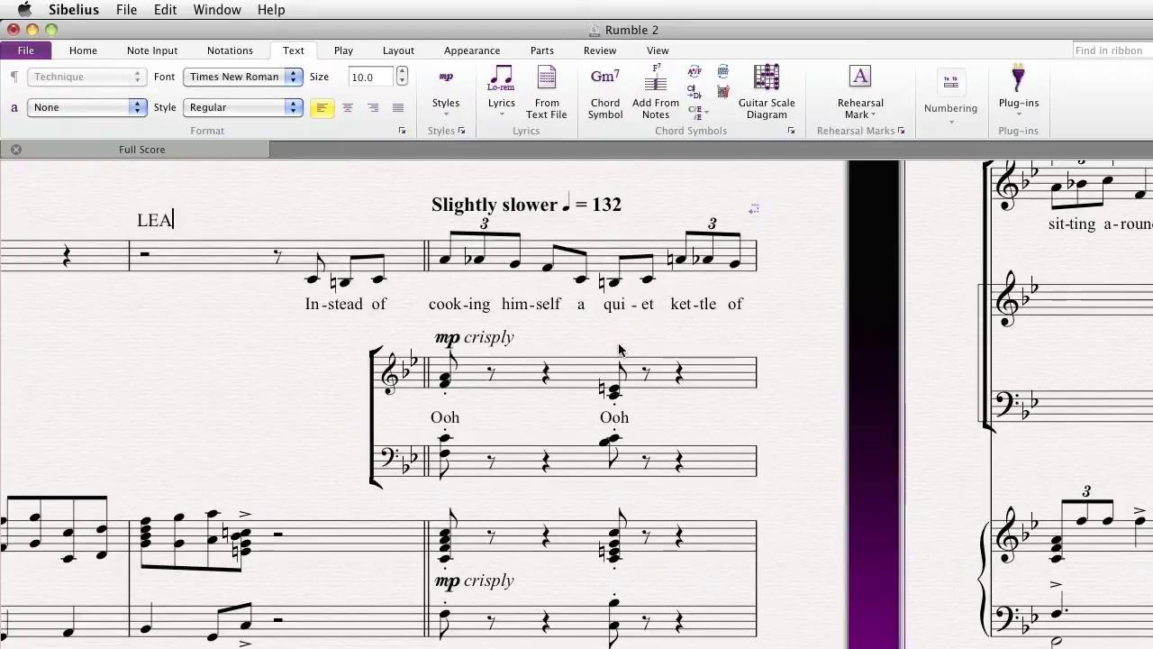
pyautogui.write('D VOCAL')
pyautogui.press('Escape')
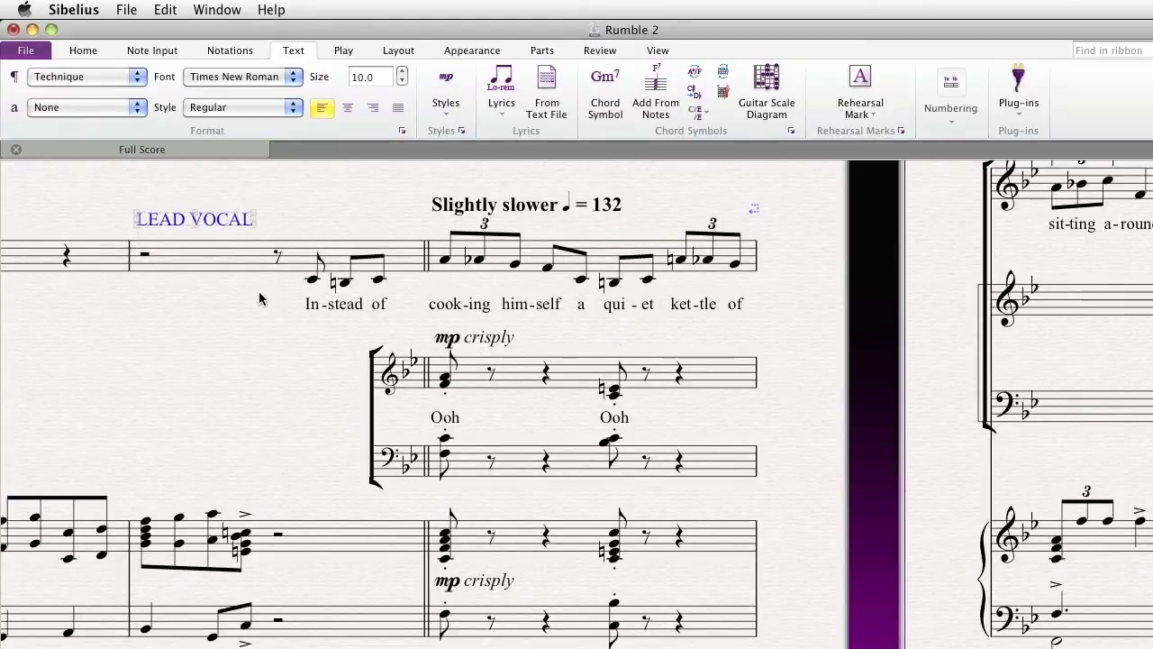
pyautogui.click(127, 73)
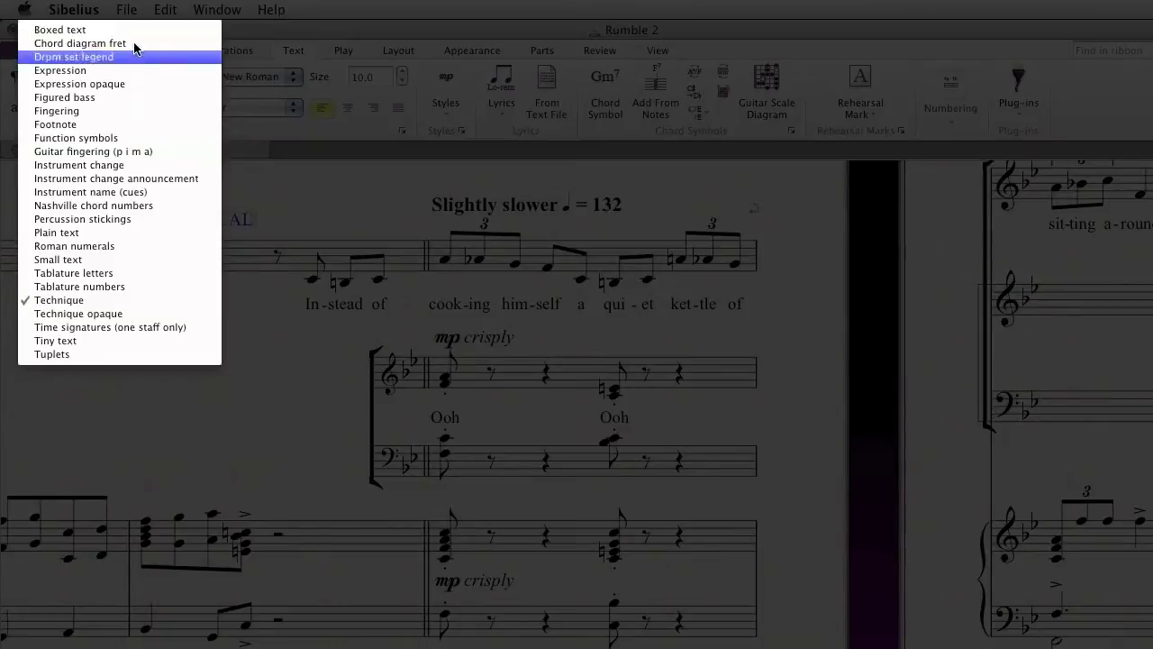
pyautogui.click(136, 30)
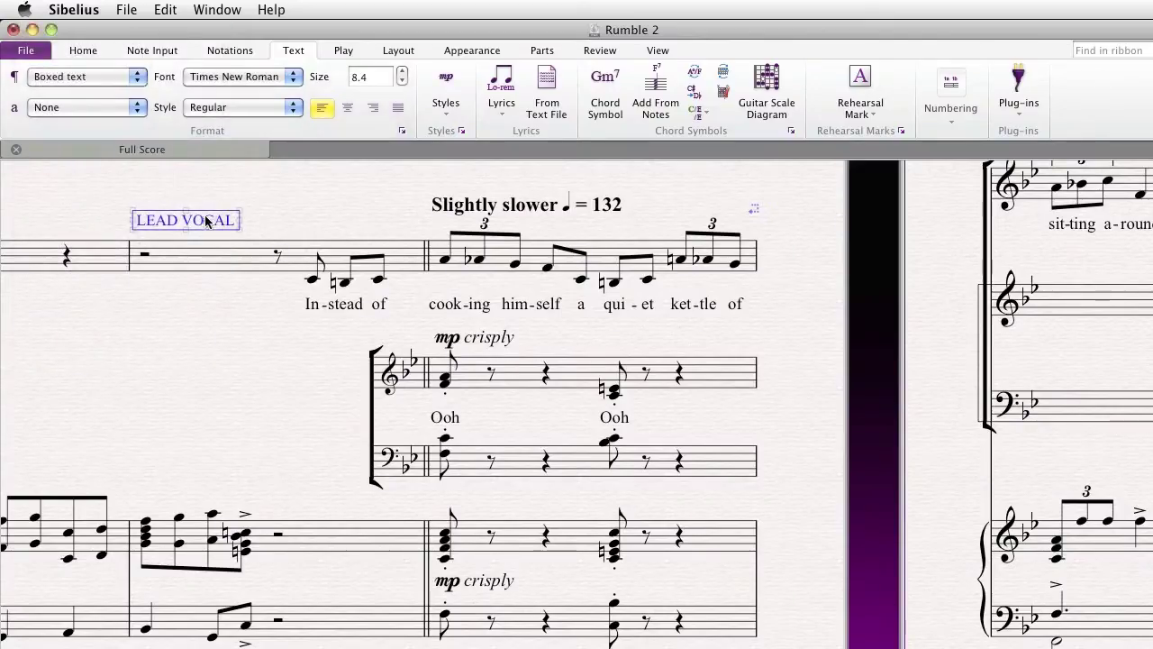
# Compare the text styles offered for the boxed "LEAD VOCAL" text with those offered for the "Slightly slower" tempo marking.
pyautogui.click(117, 76)
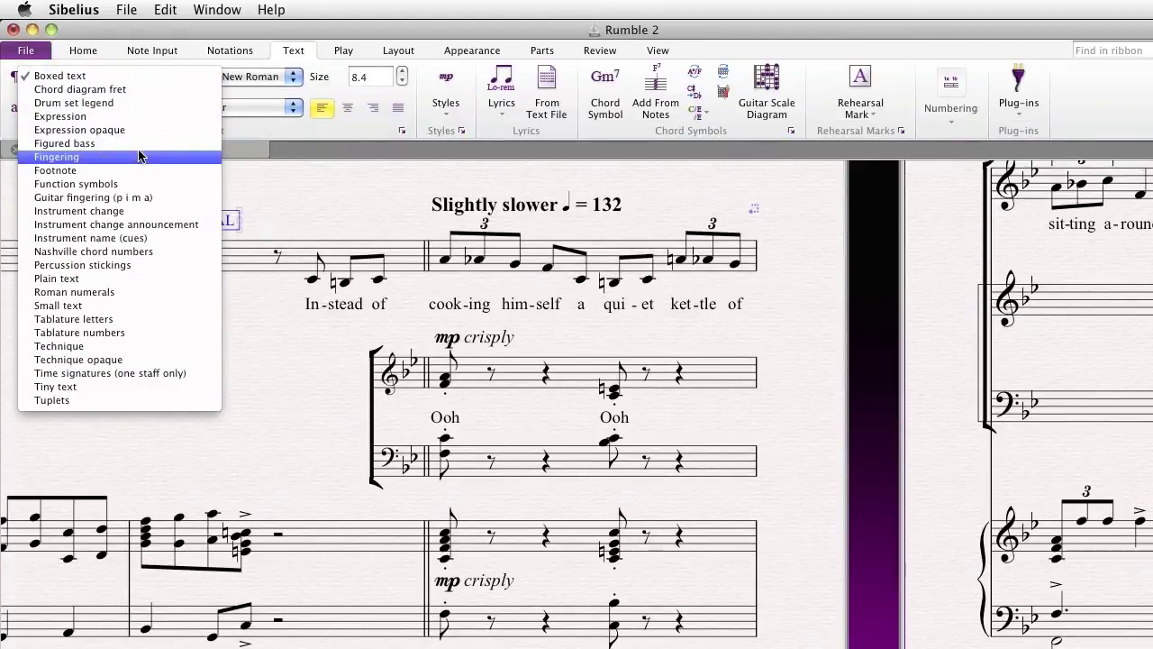
pyautogui.click(387, 211)
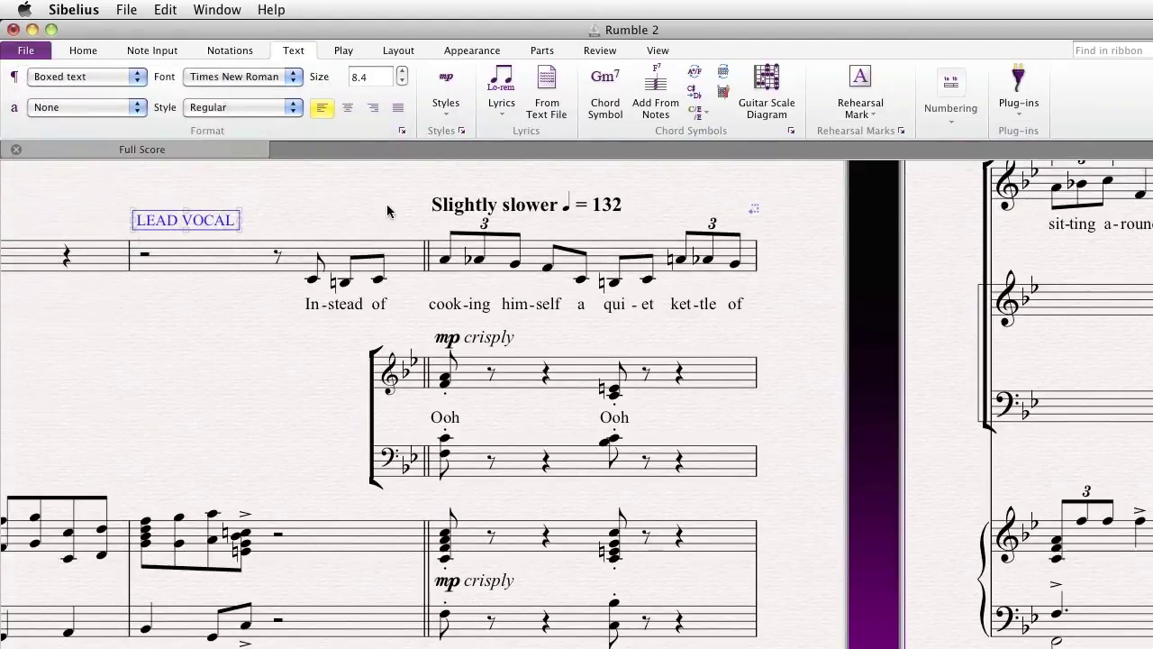
pyautogui.click(472, 206)
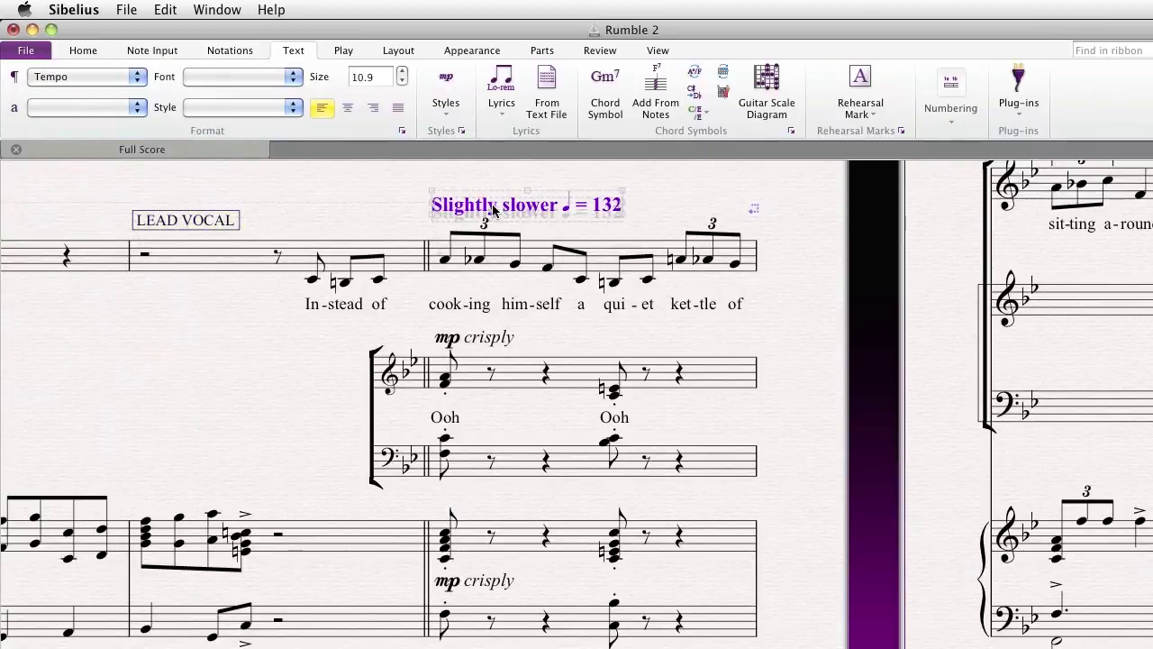
pyautogui.click(104, 77)
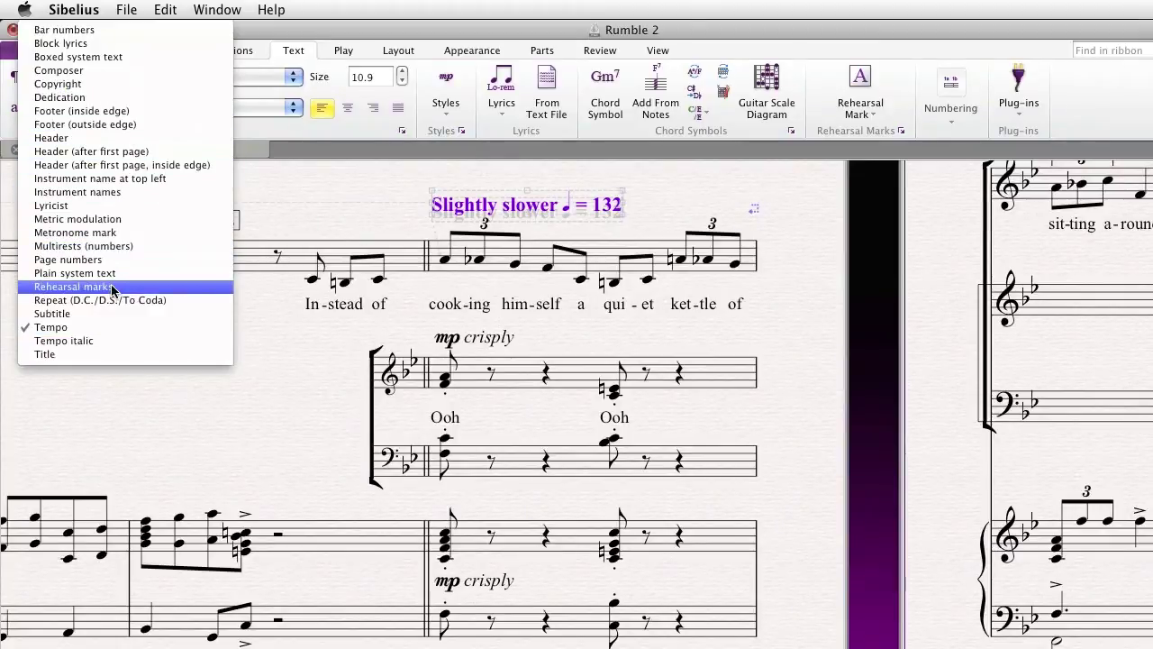
pyautogui.click(223, 237)
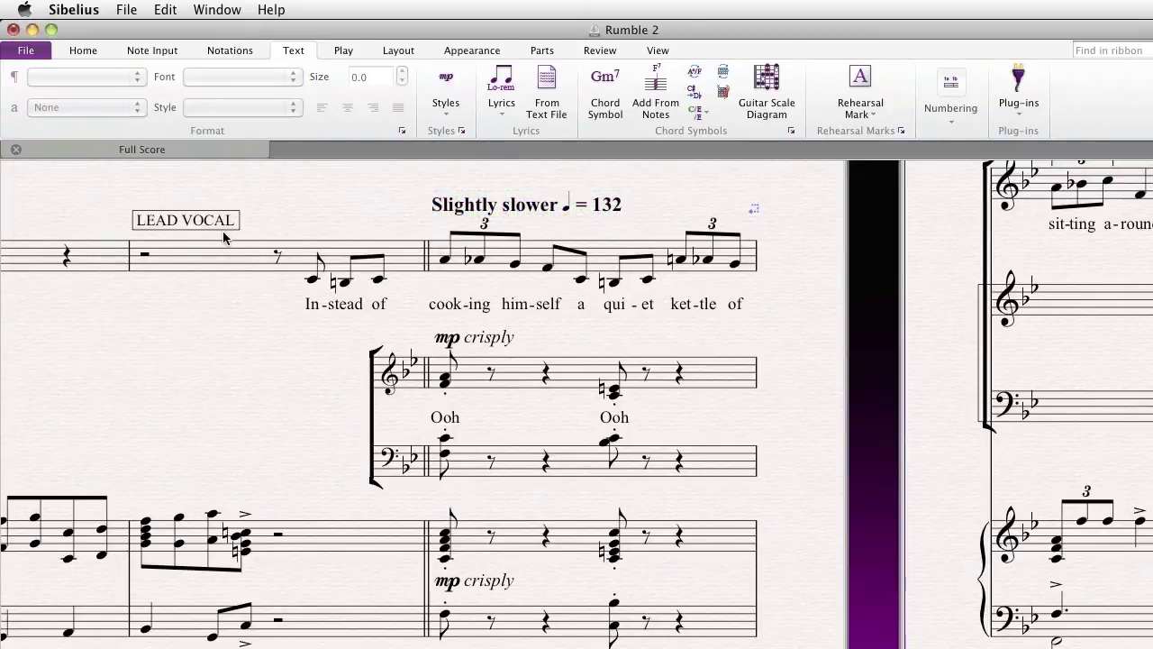
# Open the Boxed text style of "LEAD VOCAL" for editing and set its tracking to 15.
pyautogui.click(223, 225)
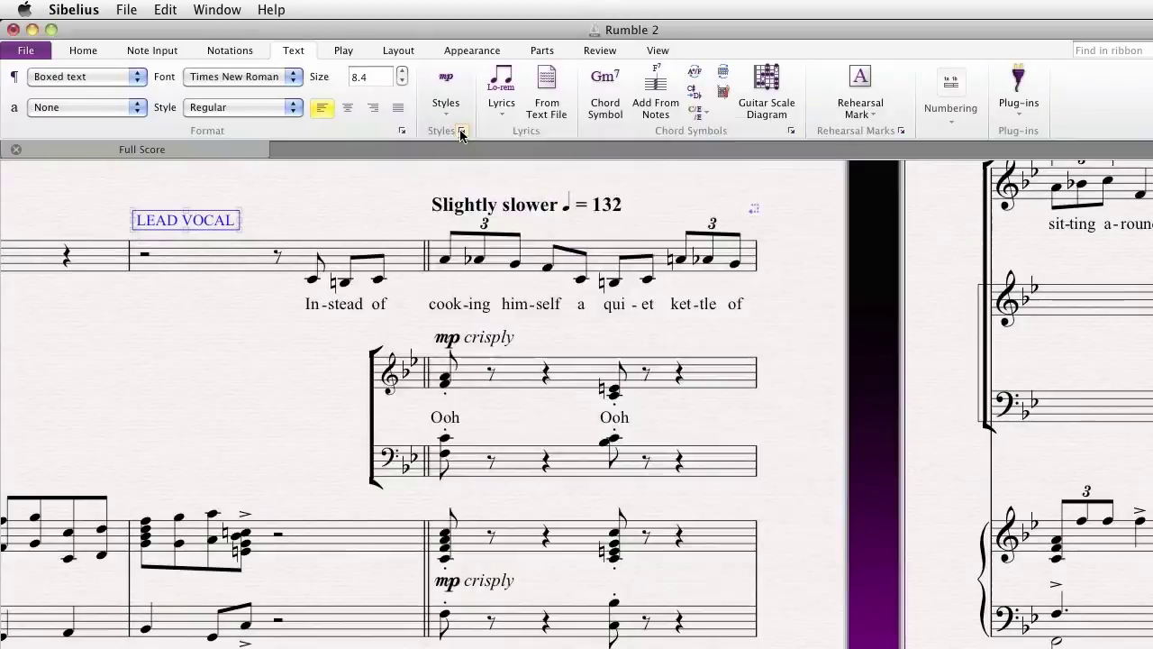
pyautogui.click(460, 130)
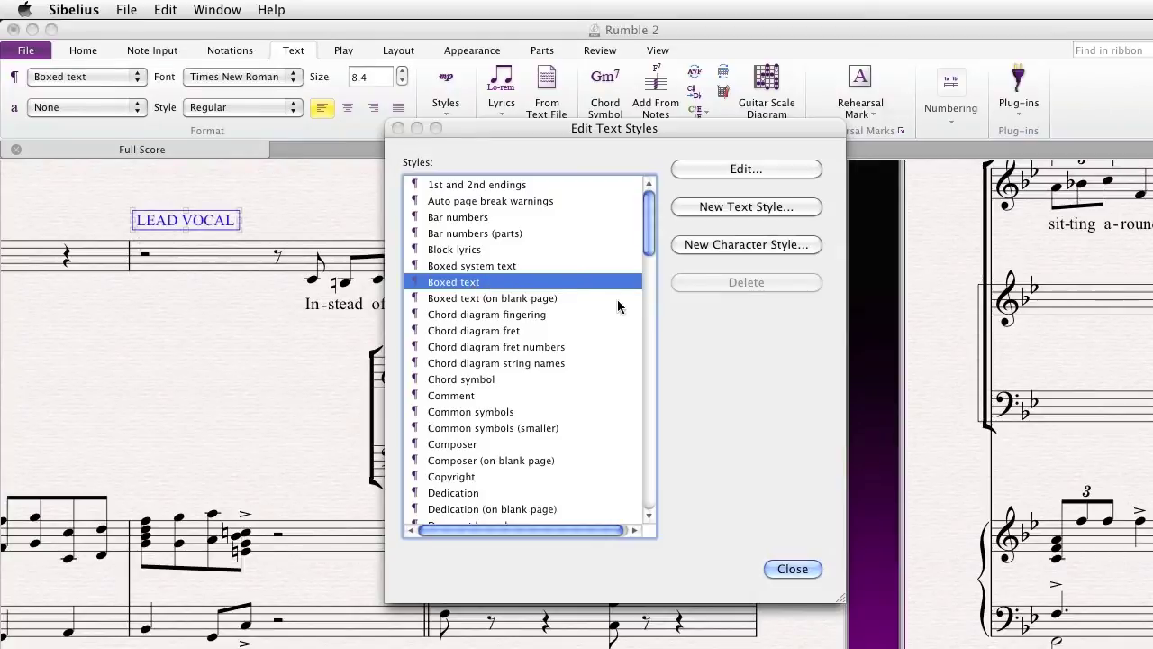
pyautogui.click(781, 171)
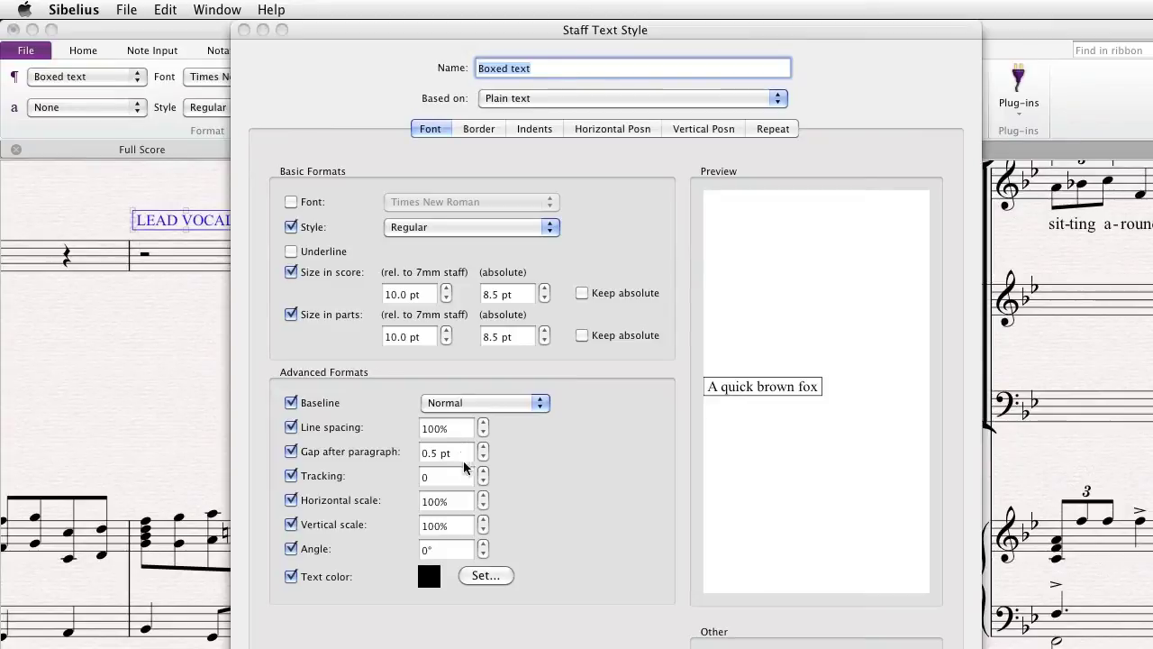
pyautogui.click(483, 473)
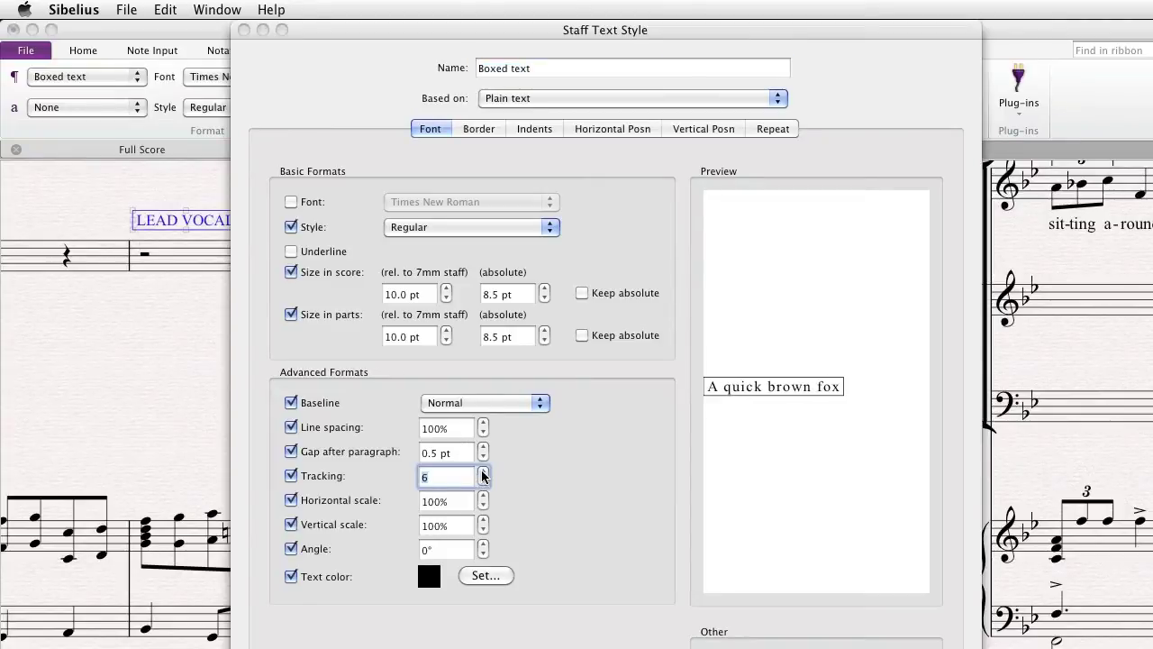
pyautogui.click(484, 473)
pyautogui.click(484, 473)
pyautogui.click(484, 472)
pyautogui.click(484, 473)
pyautogui.click(484, 473)
pyautogui.click(484, 473)
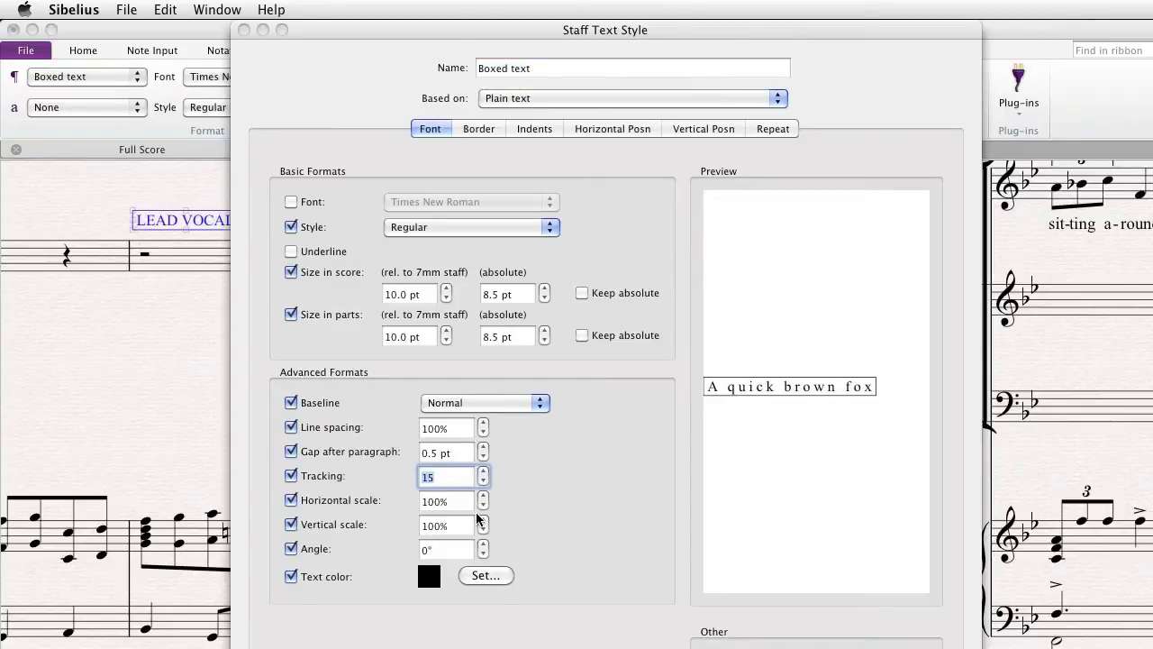
# Set the horizontal scale of the Boxed text style to 159%.
pyautogui.click(483, 496)
pyautogui.click(483, 496)
pyautogui.click(483, 496)
pyautogui.click(483, 496)
pyautogui.click(483, 496)
pyautogui.click(482, 496)
pyautogui.click(483, 496)
pyautogui.click(483, 497)
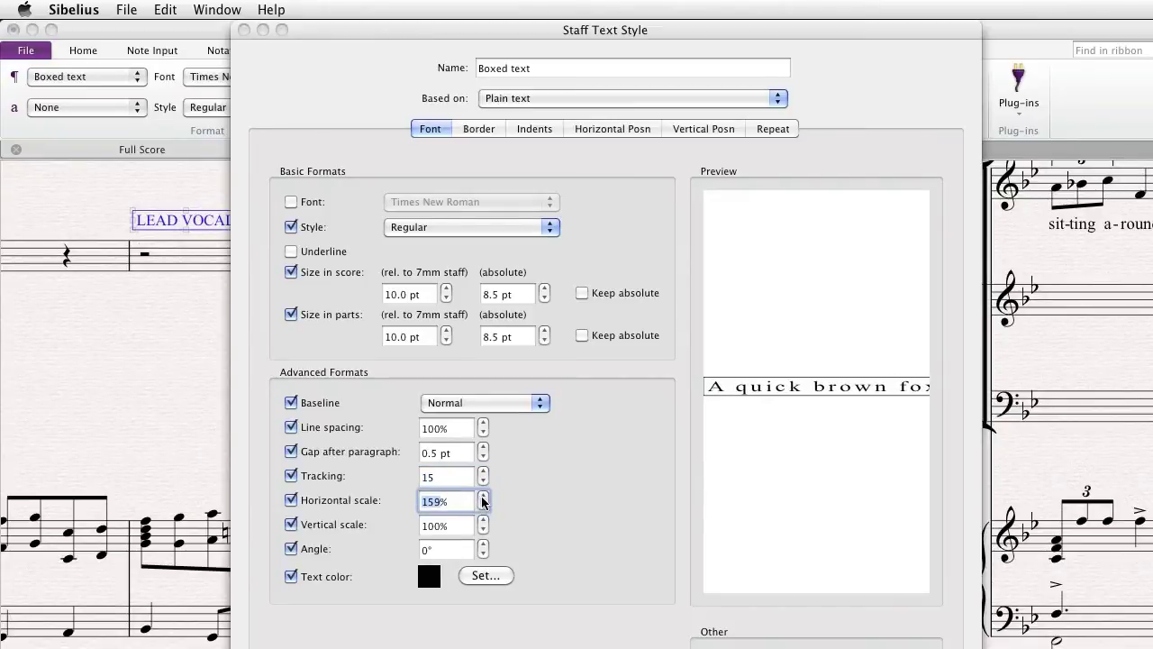
# Set the vertical scale of the Boxed text style to 234%.
pyautogui.click(484, 521)
pyautogui.click(484, 520)
pyautogui.click(484, 520)
pyautogui.click(484, 520)
pyautogui.click(483, 523)
pyautogui.click(483, 523)
pyautogui.click(483, 524)
pyautogui.click(483, 523)
pyautogui.click(483, 523)
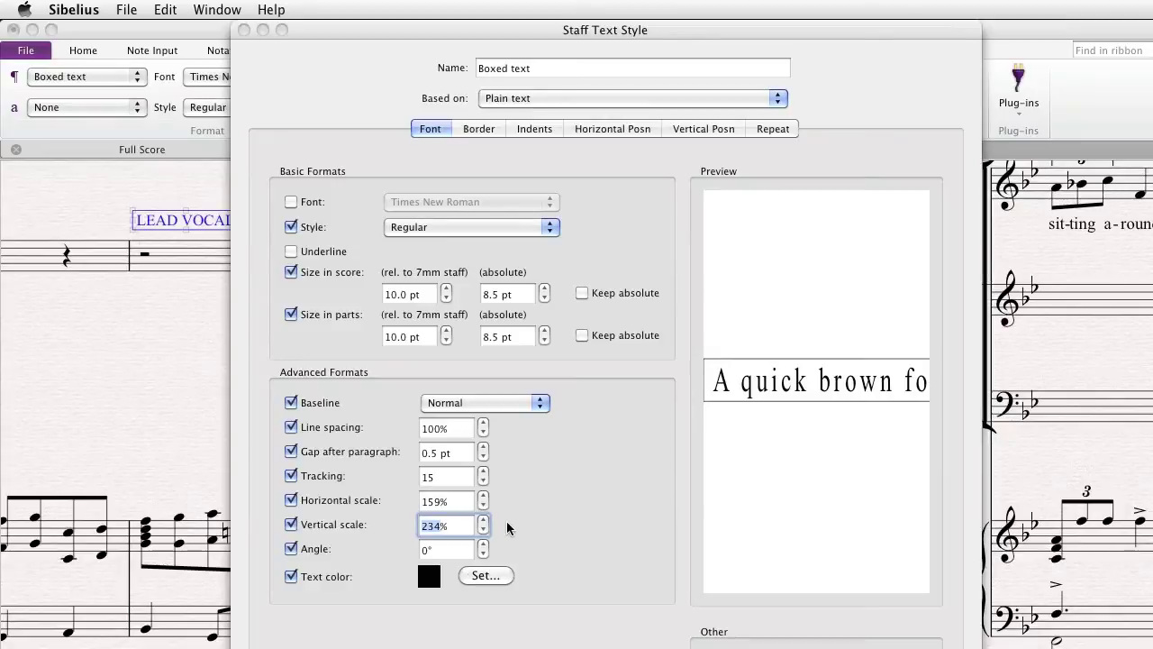
# Review the Boxed text style's border, indent, horizontal and vertical position and repeat settings, and leave the style editor without keeping changes.
pyautogui.click(490, 128)
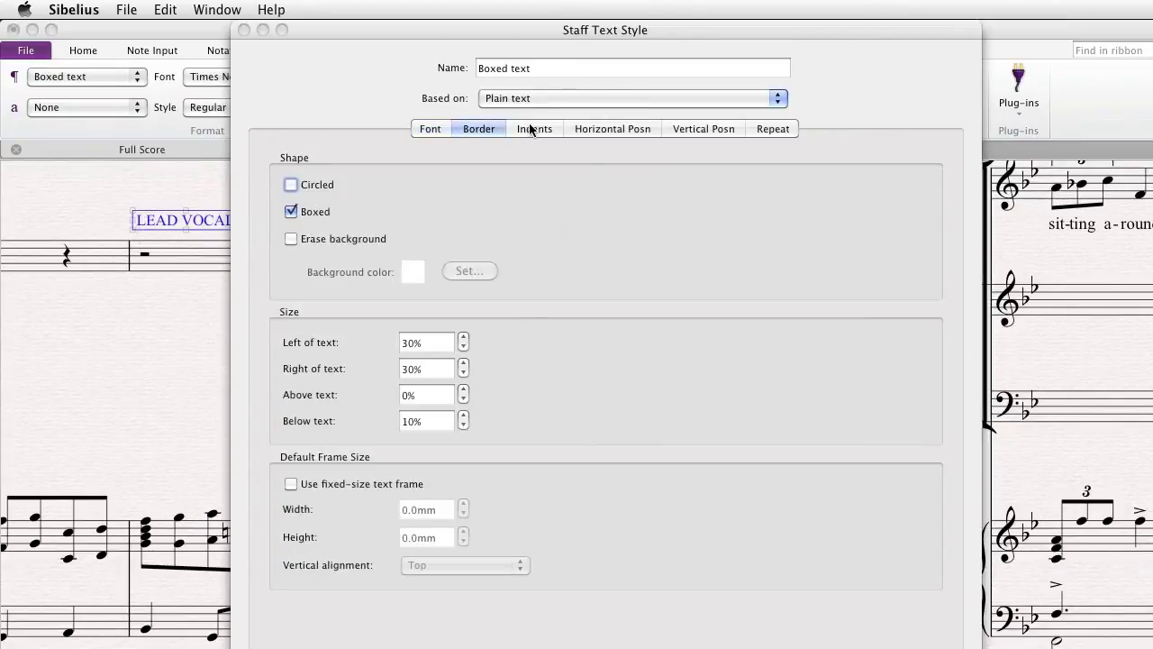
pyautogui.click(540, 129)
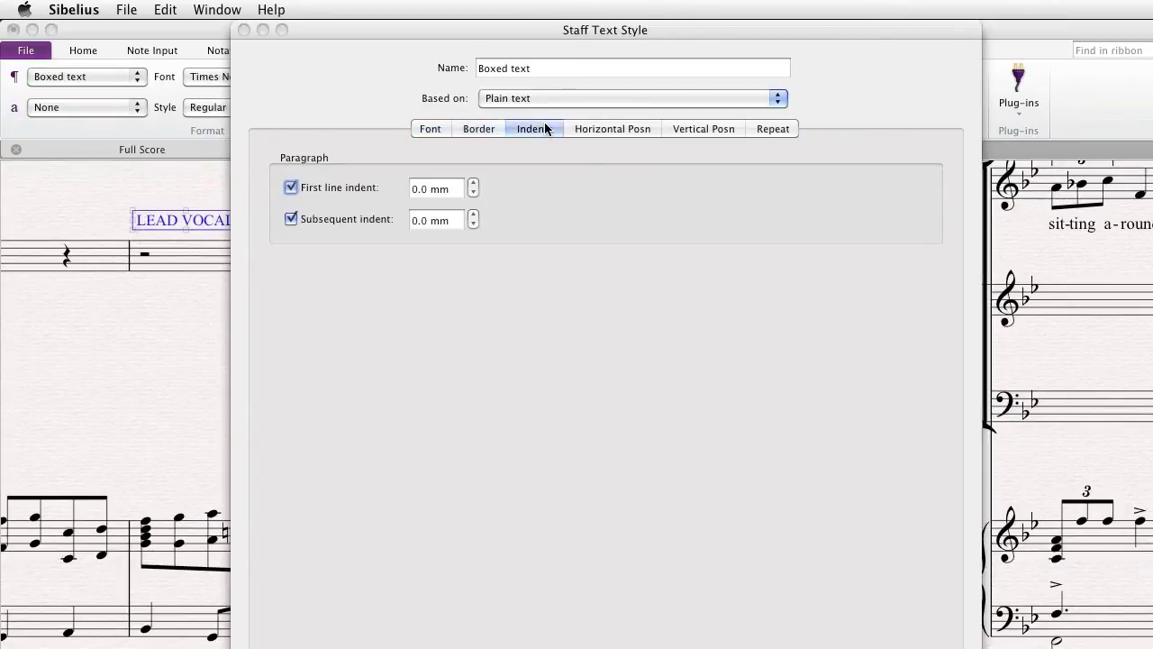
pyautogui.click(613, 129)
pyautogui.click(688, 134)
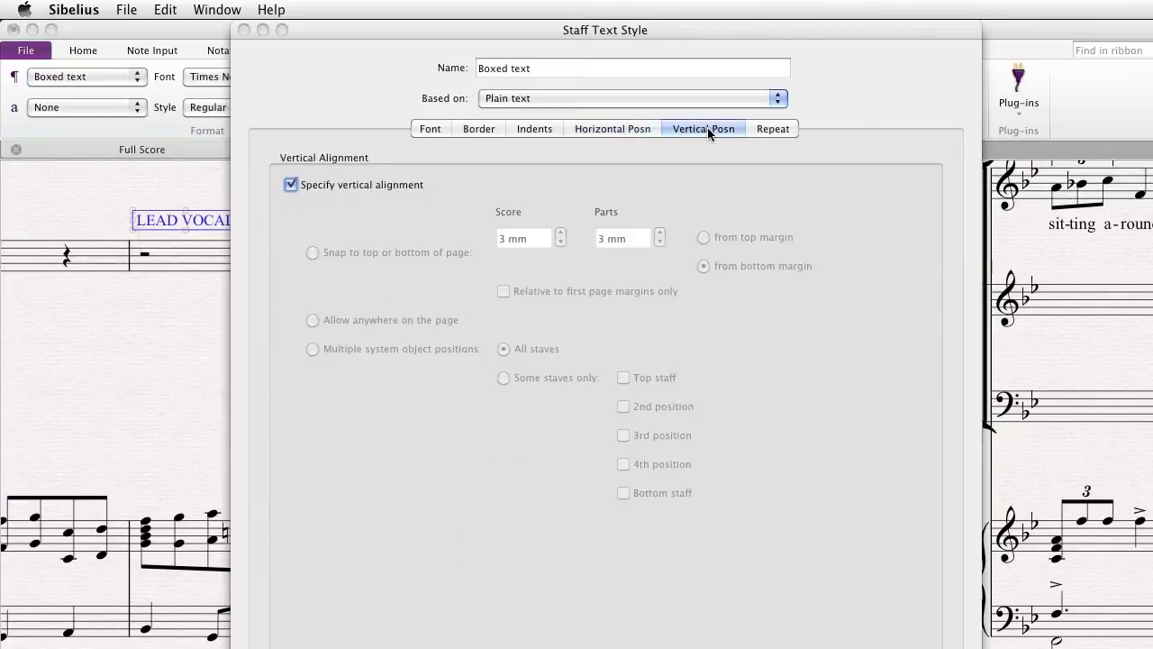
pyautogui.click(770, 132)
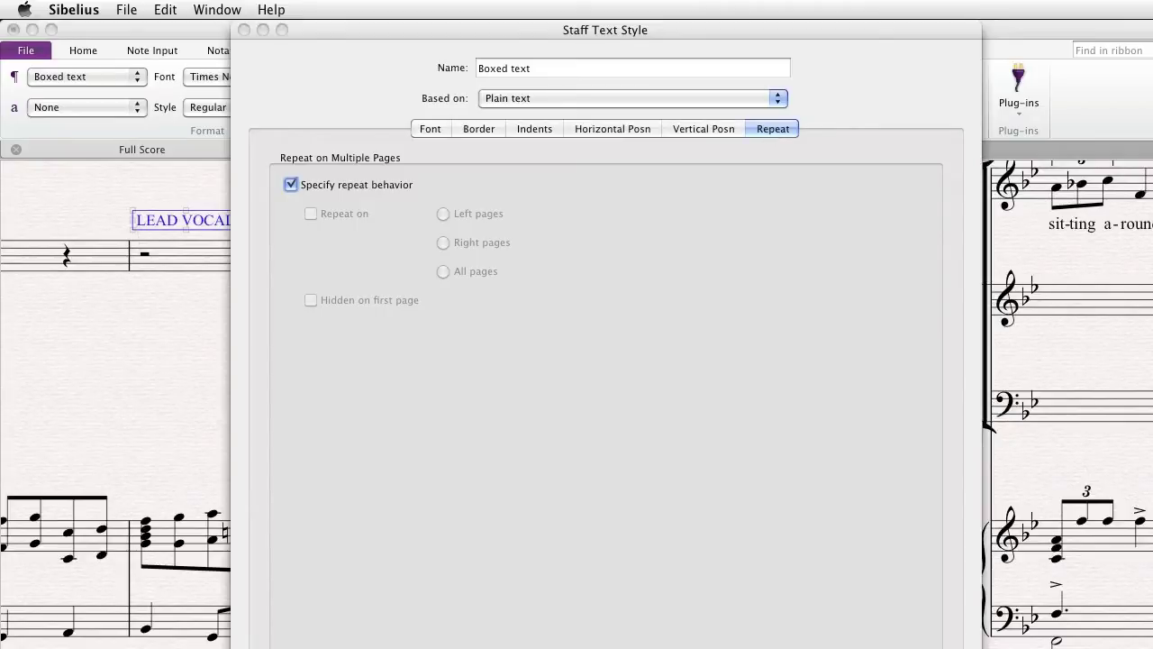
pyautogui.press('Return')
pyautogui.click(808, 569)
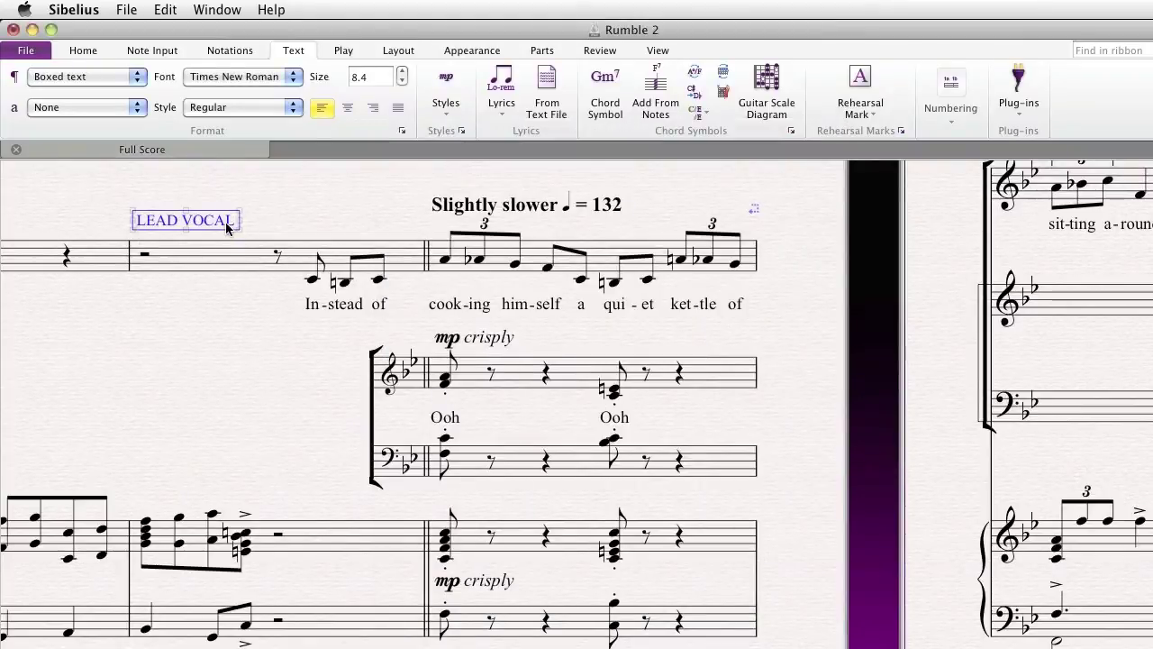
# Add Technique text at the choir's empty bar: "Note: The choir should enter softly, from a distance, gradually making their way to the stage.".
pyautogui.click(236, 379)
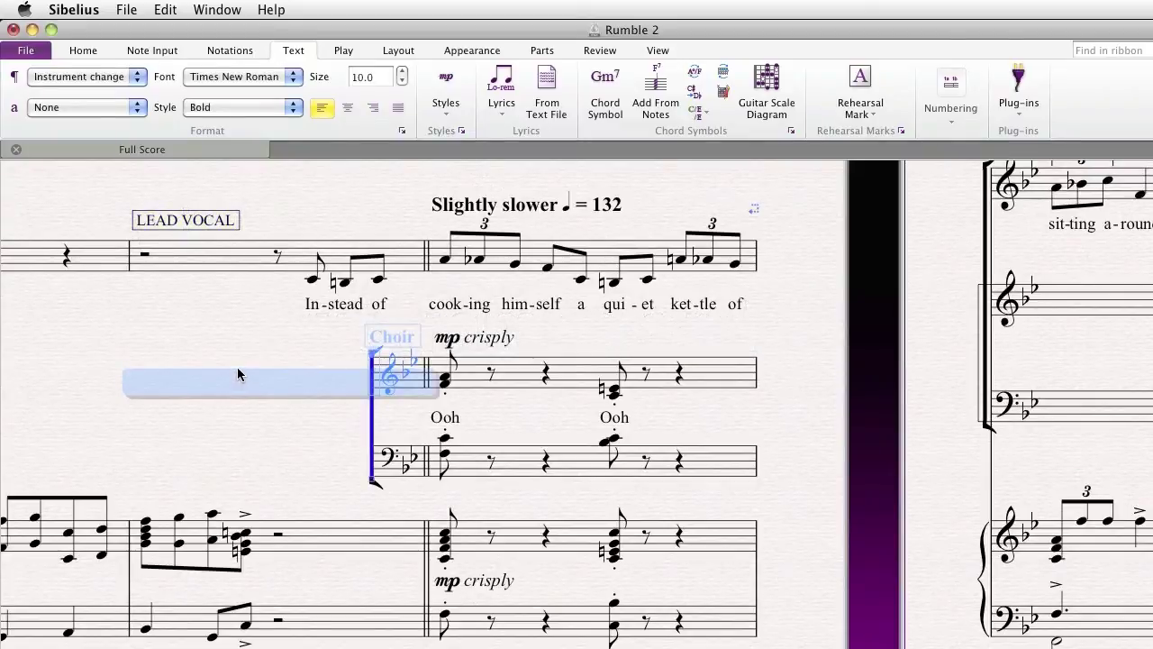
pyautogui.click(445, 90)
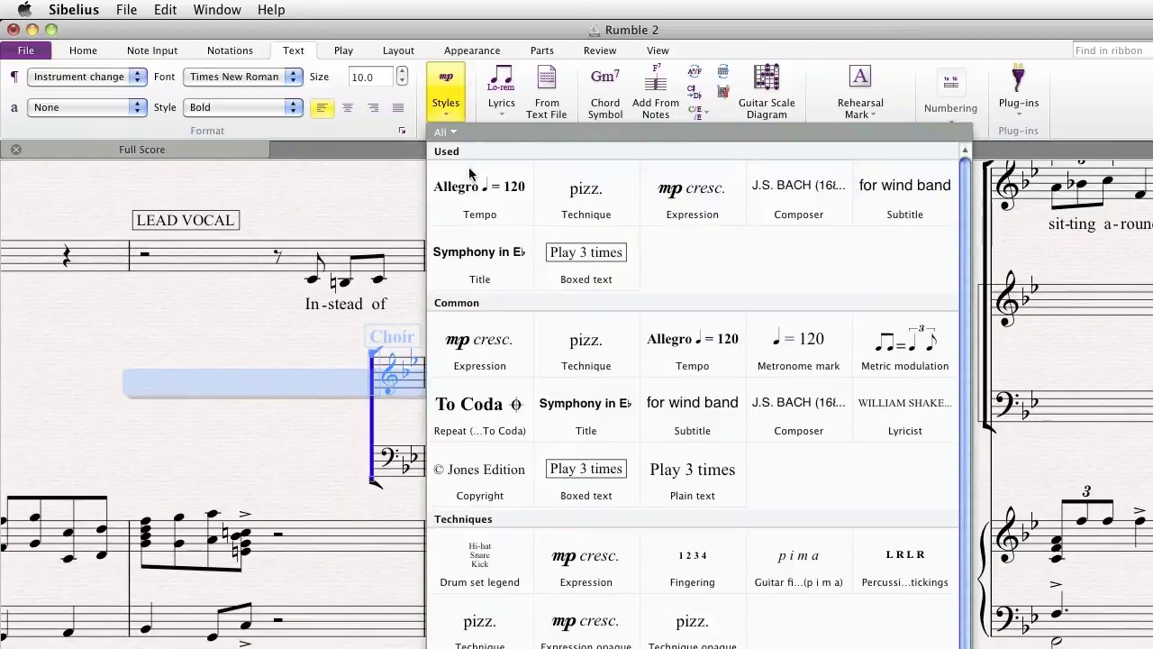
pyautogui.click(585, 403)
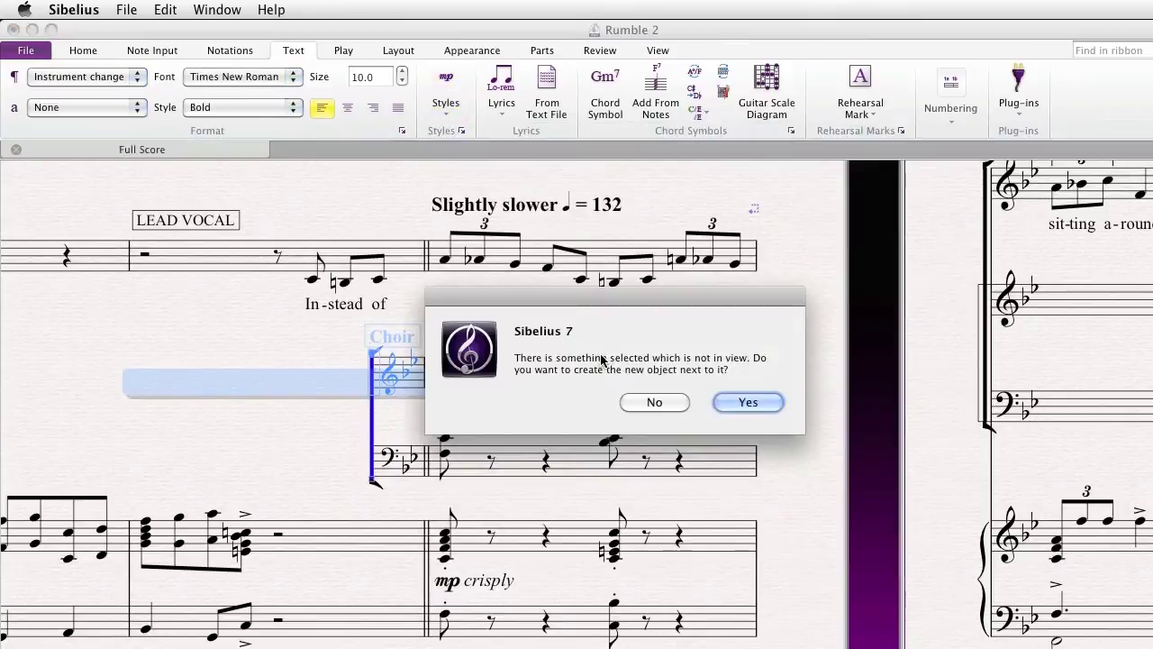
pyautogui.click(732, 403)
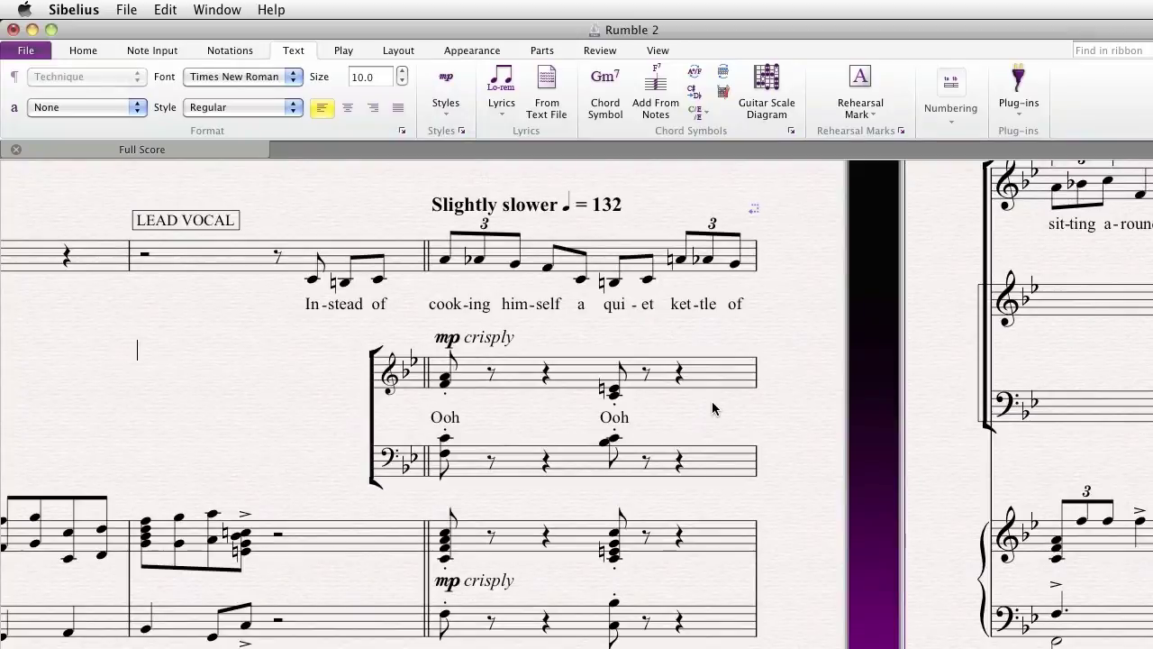
pyautogui.write('Note:')
pyautogui.write('.')
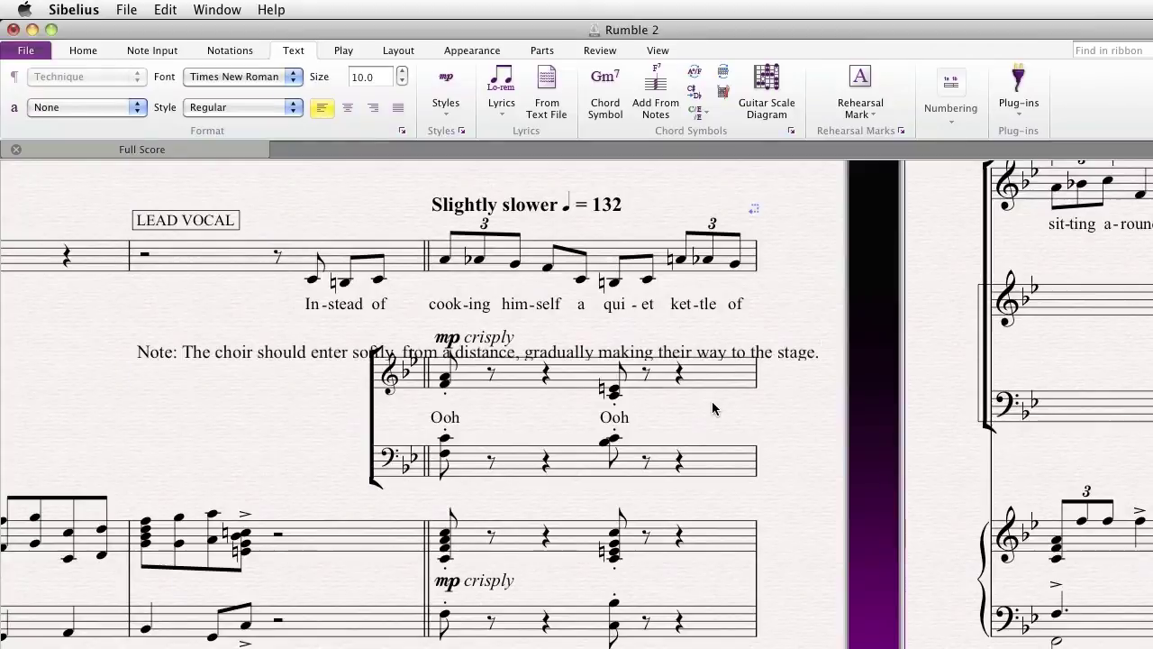
pyautogui.press('Escape')
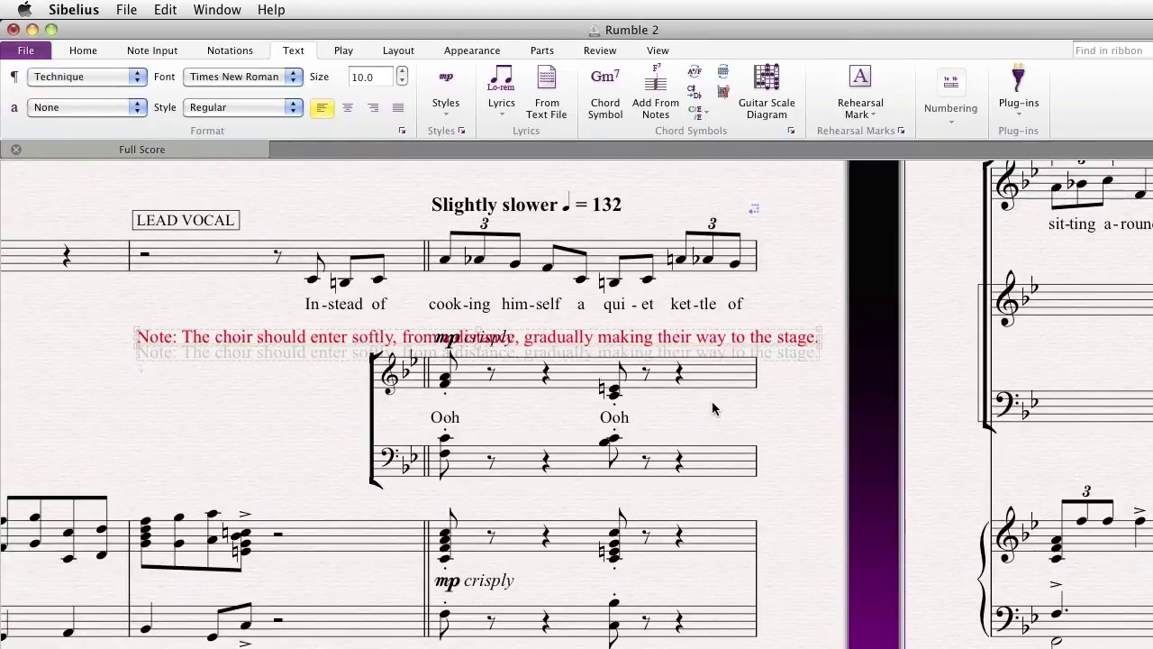
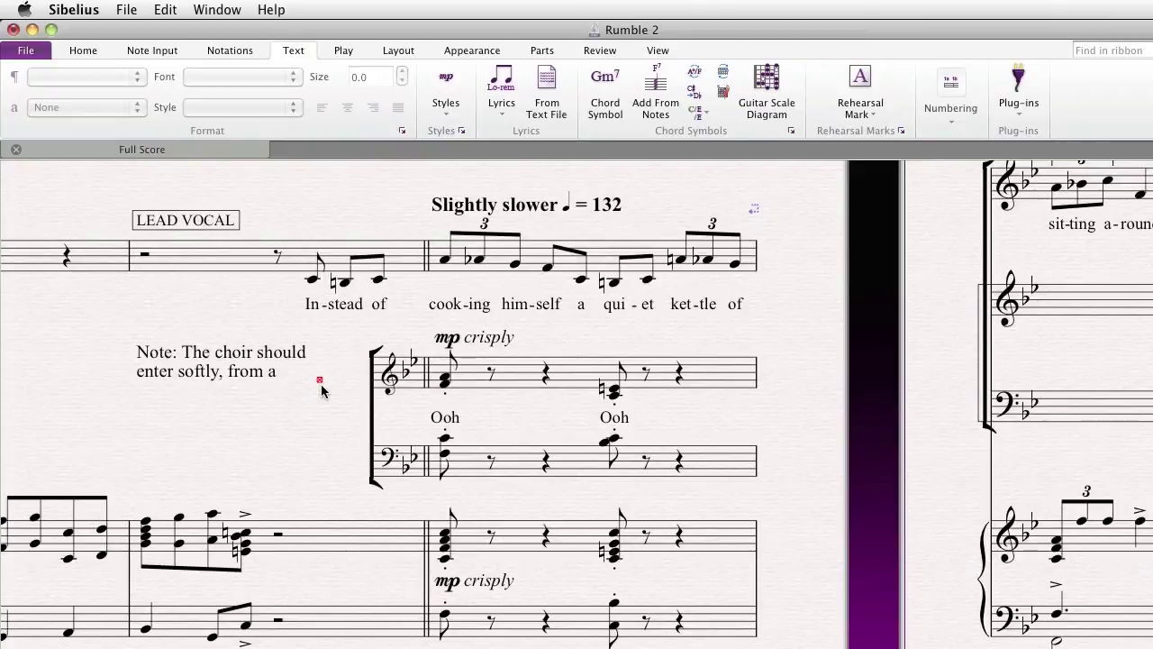
# Extend the choir note's text frame downward until the entire note fits inside it.
pyautogui.click(317, 381)
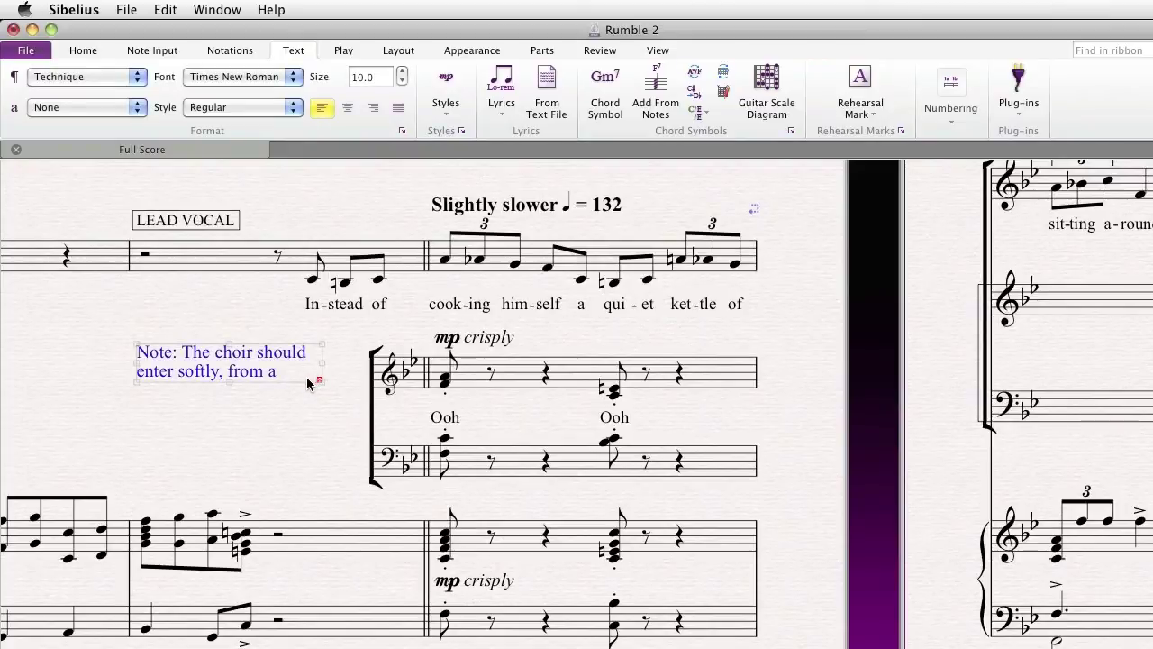
pyautogui.press('Return')
pyautogui.write('distance, gradually')
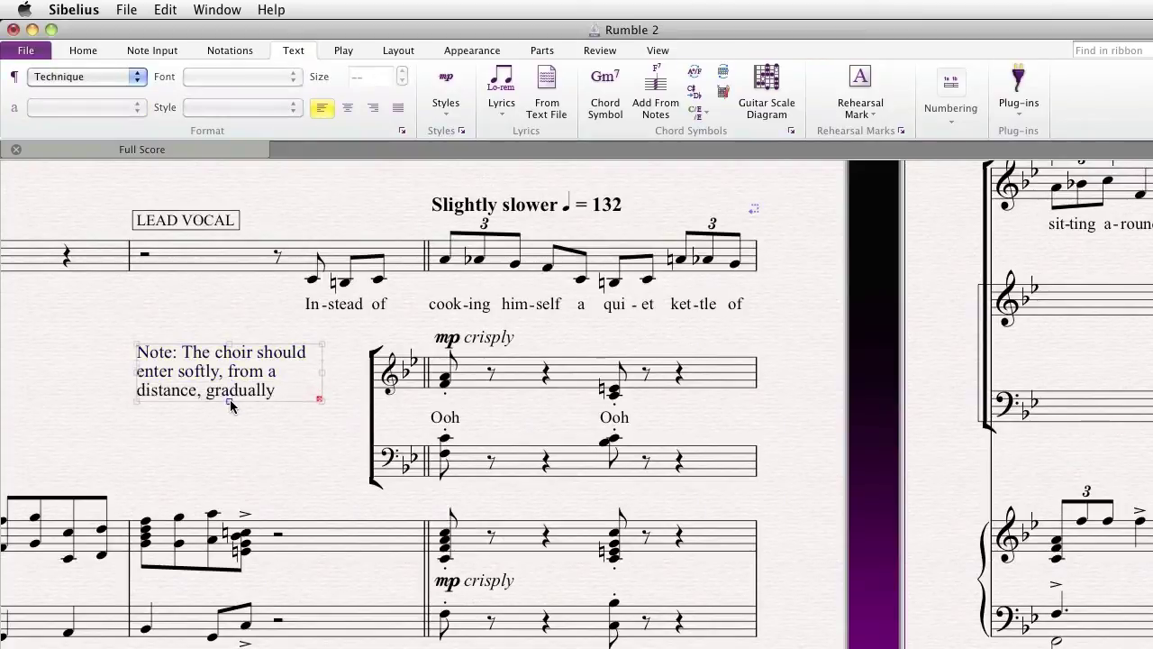
pyautogui.write(' making their way to the stage.')
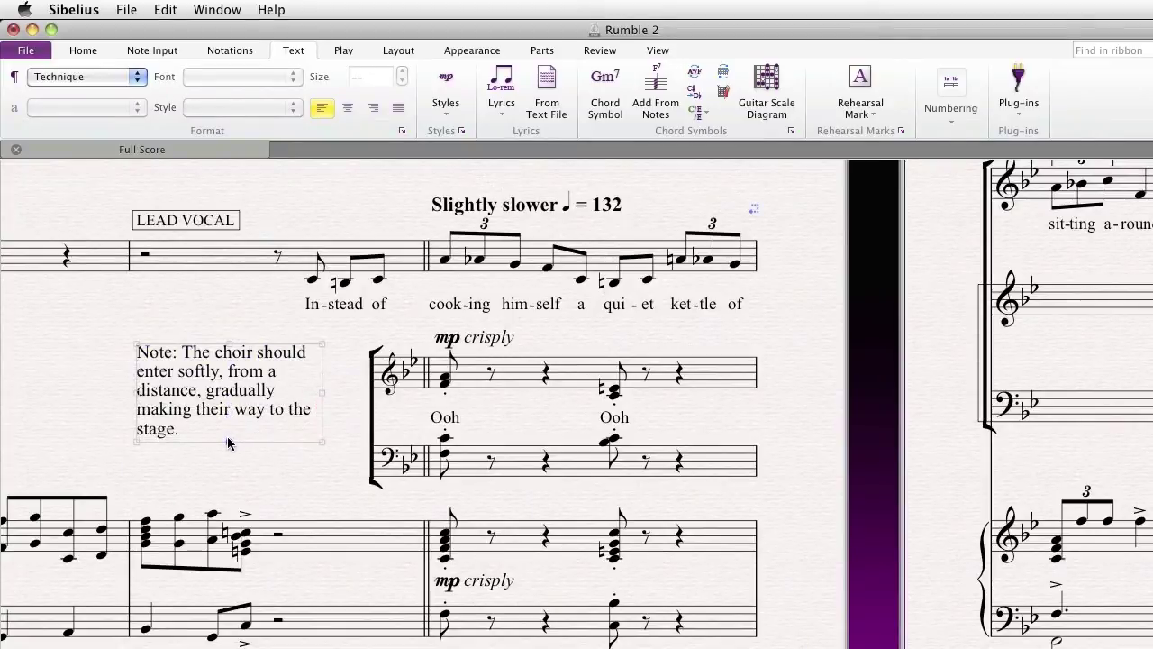
# Resize the choir note's text frame to be slightly narrower and deeper, and move the note closer to the choir staves.
pyautogui.moveTo(324, 397); pyautogui.dragTo(296, 394)
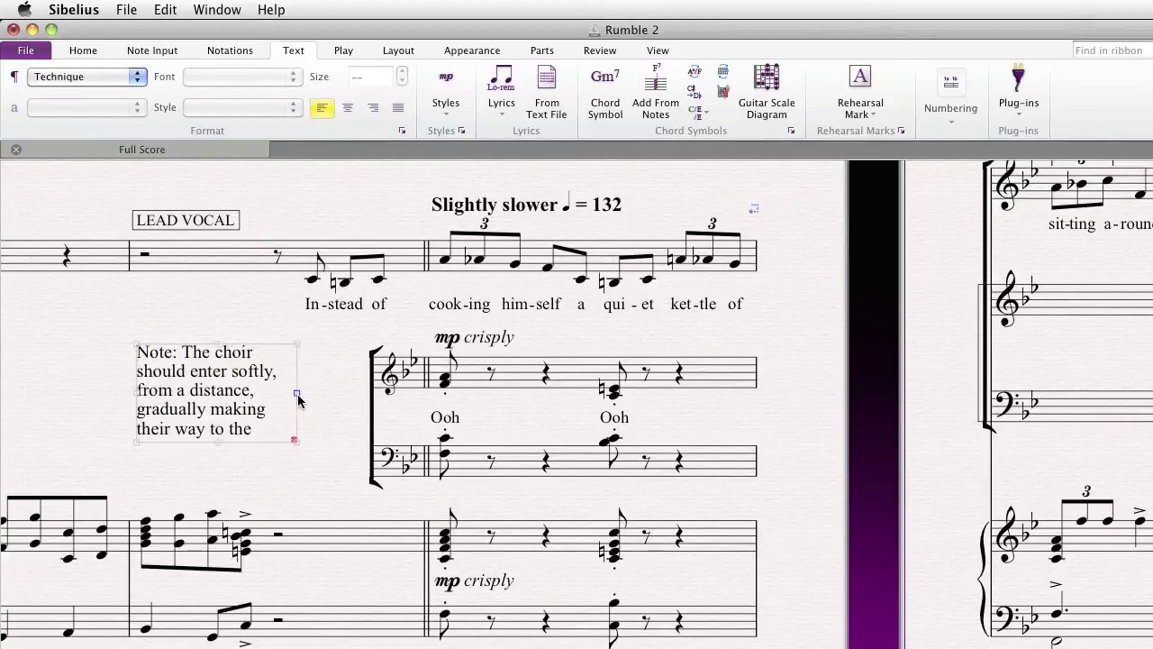
pyautogui.moveTo(216, 441); pyautogui.dragTo(218, 459)
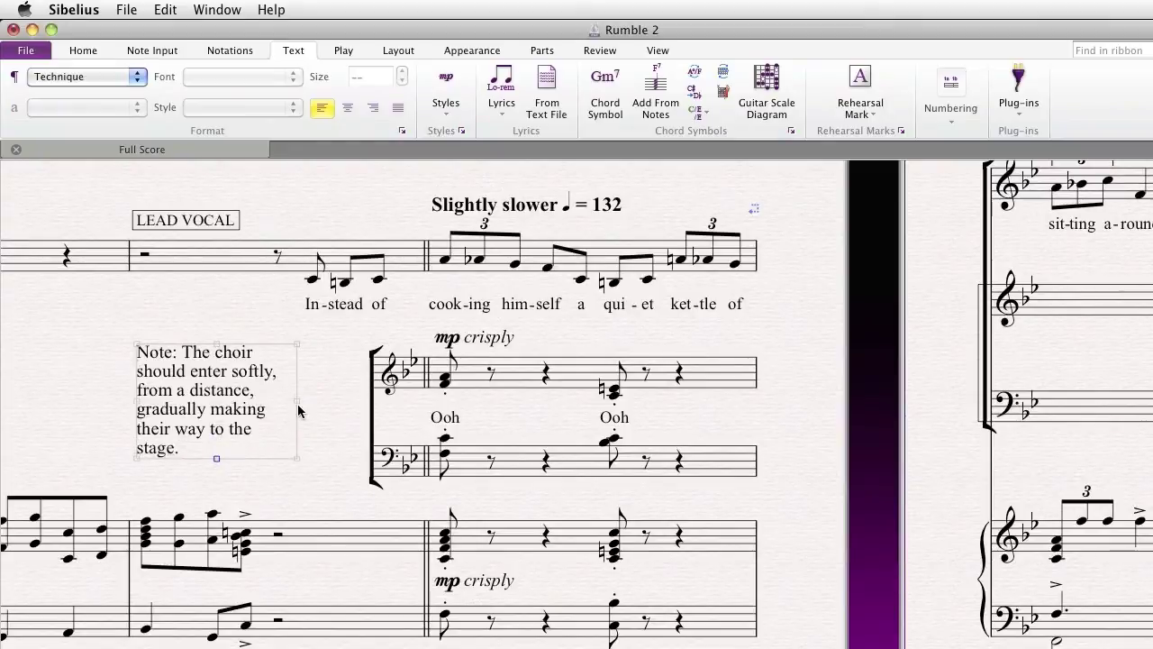
pyautogui.moveTo(298, 401); pyautogui.dragTo(314, 406)
pyautogui.click(227, 395)
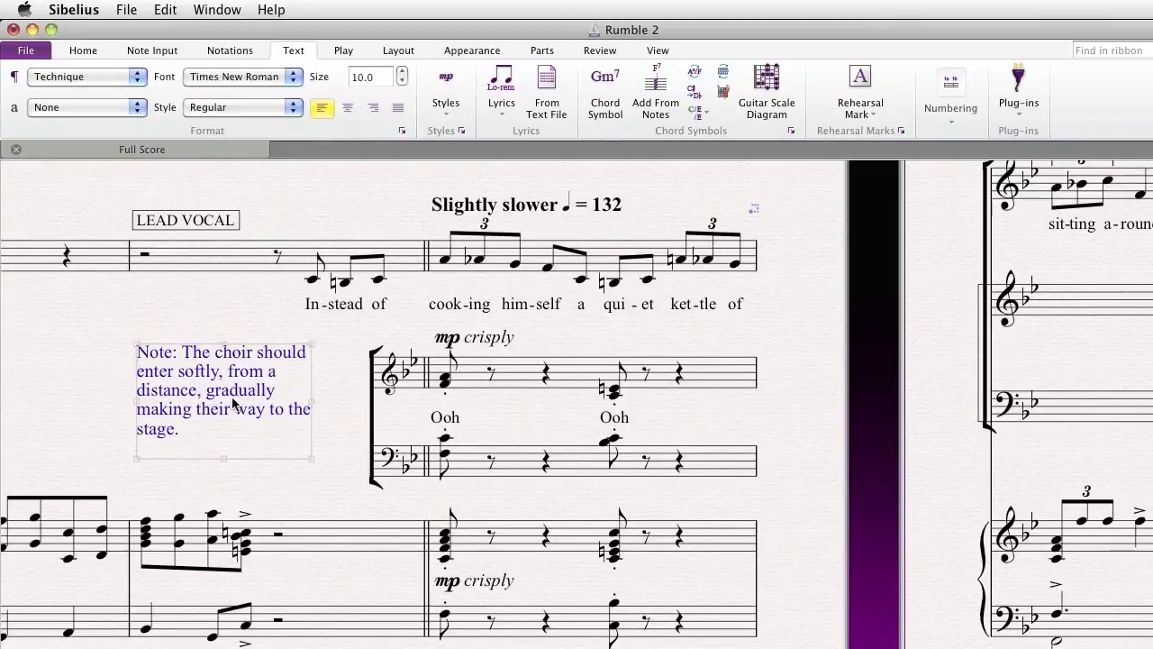
pyautogui.moveTo(227, 394); pyautogui.dragTo(258, 408)
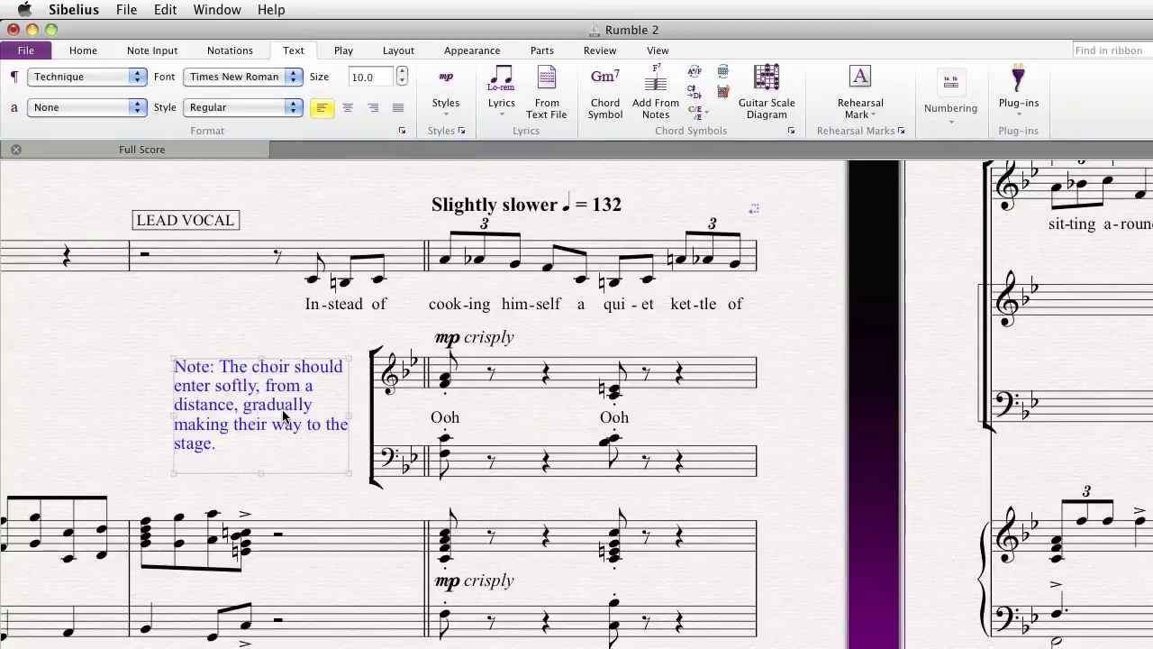
# Format the choir note as bold Reprise Script Std at size 15.7 with centered alignment.
pyautogui.click(243, 108)
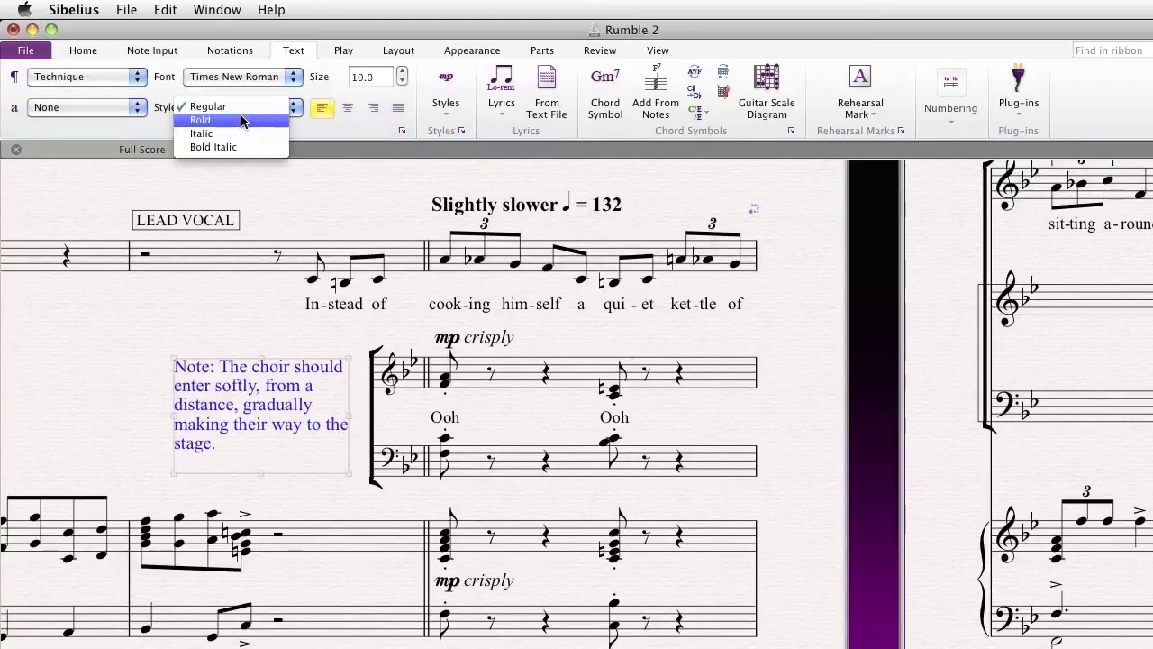
pyautogui.click(241, 121)
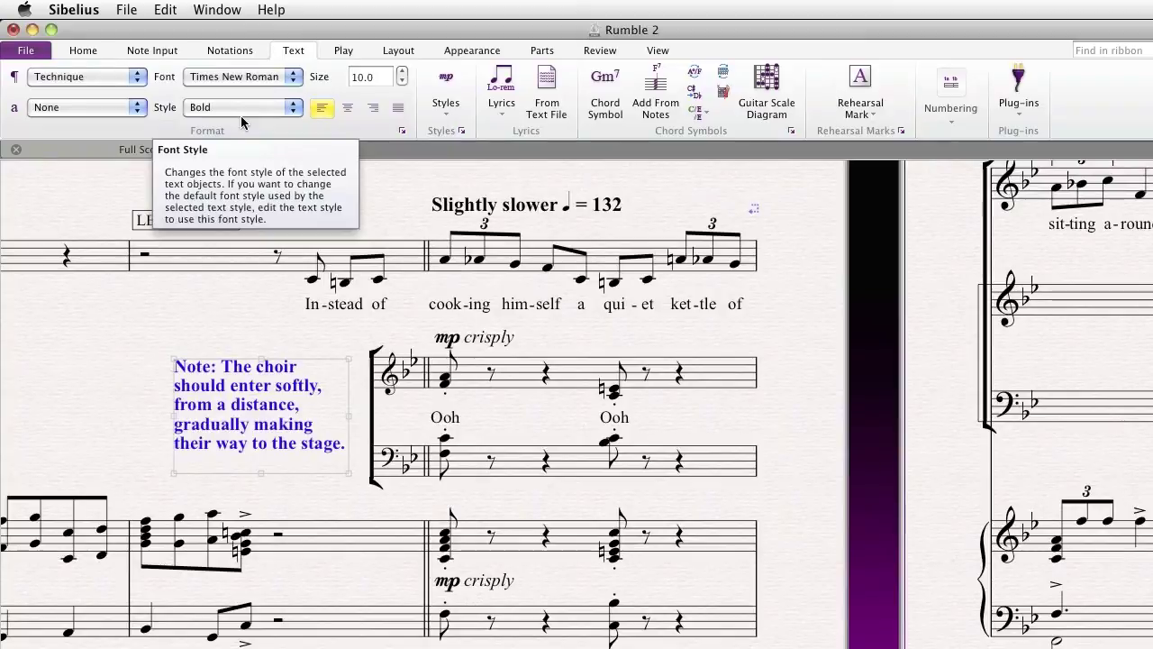
pyautogui.click(262, 78)
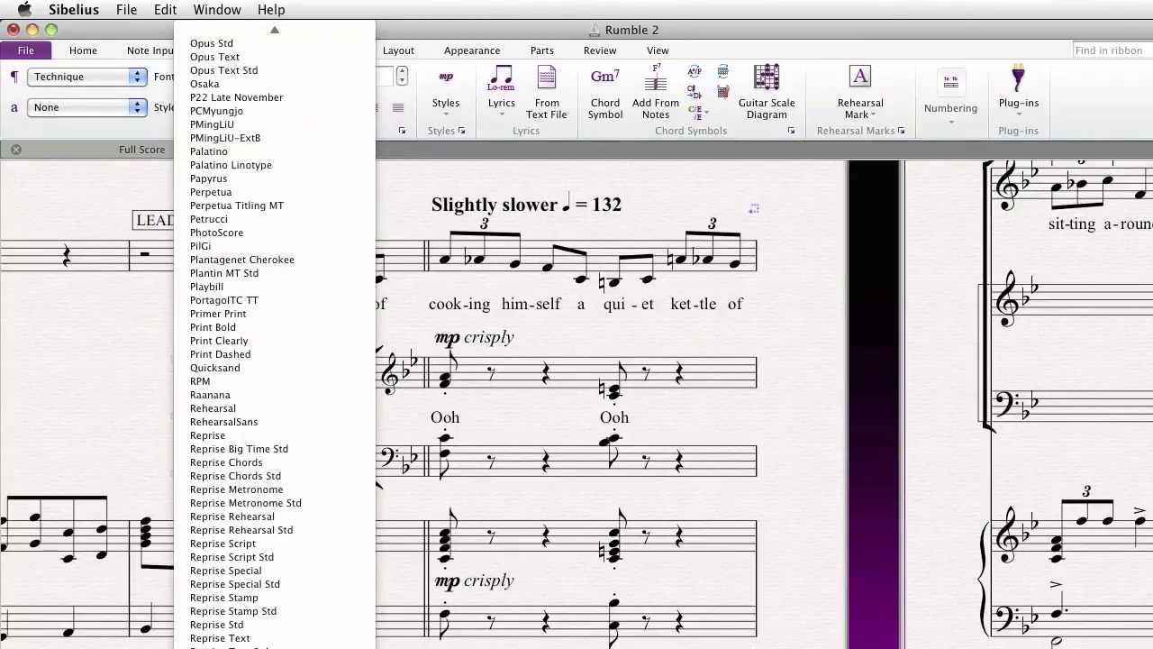
pyautogui.click(300, 556)
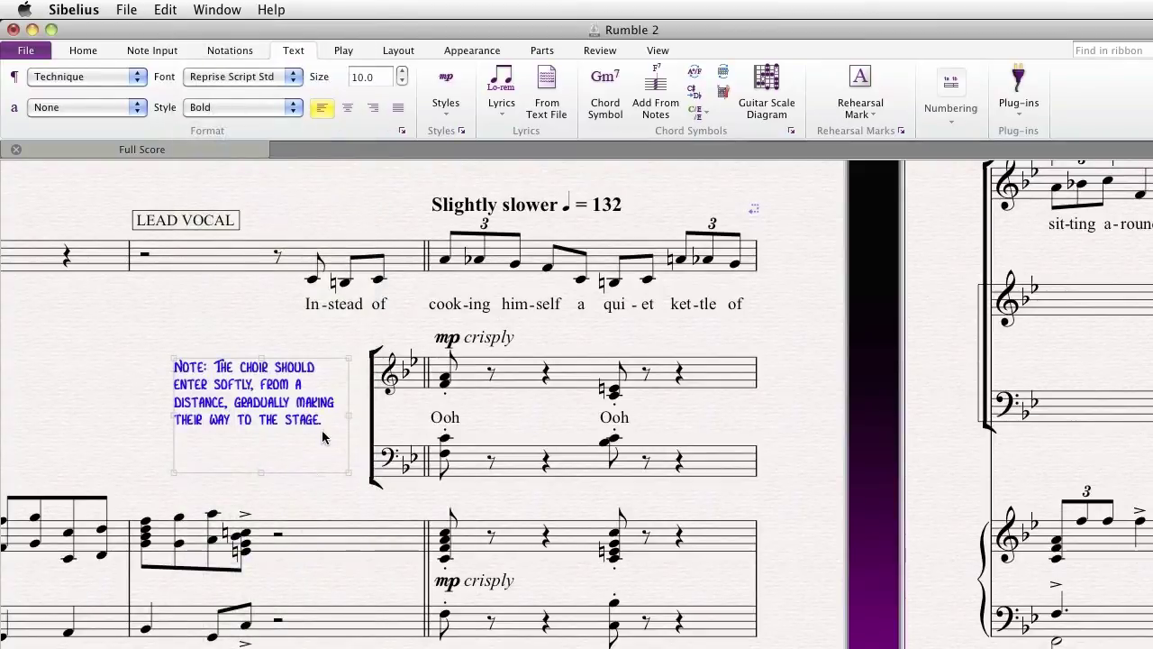
pyautogui.moveTo(402, 74); pyautogui.dragTo(406, 75)
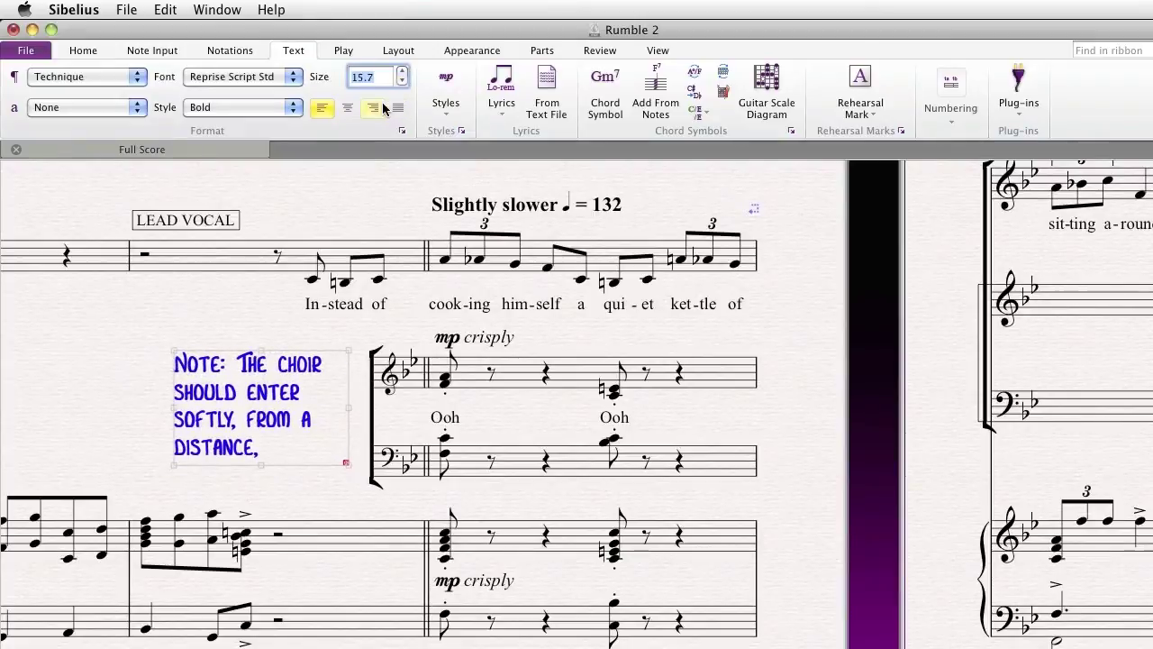
pyautogui.click(355, 110)
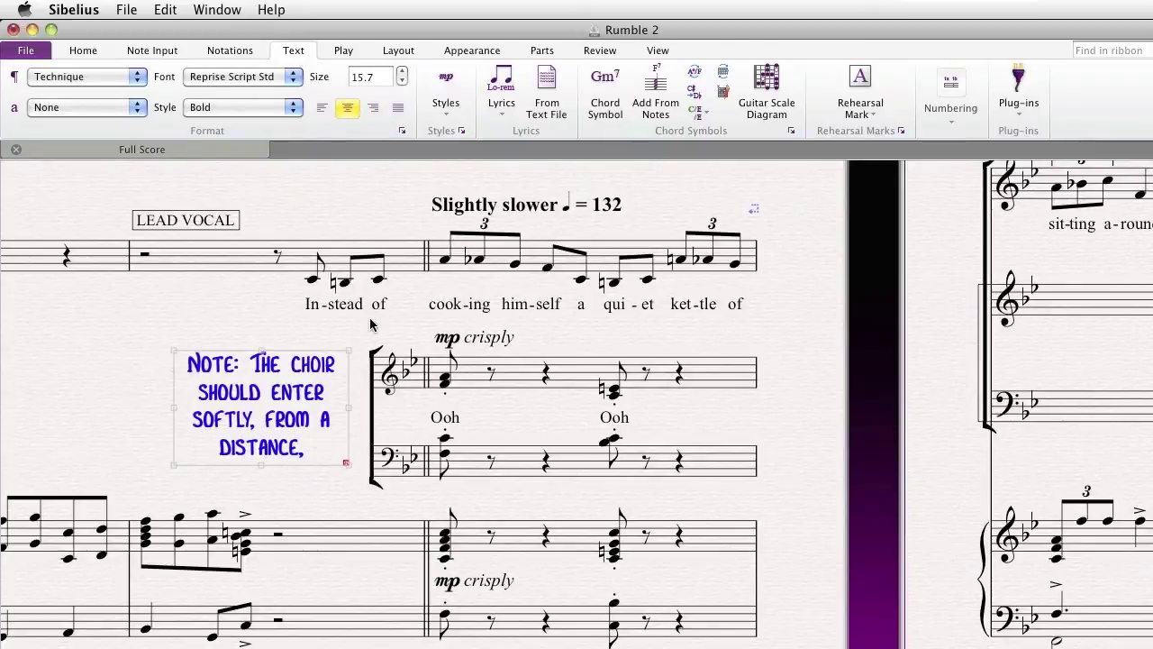
# Reset the choir note's design to its text style's defaults and deselect it.
pyautogui.click(498, 54)
pyautogui.click(410, 94)
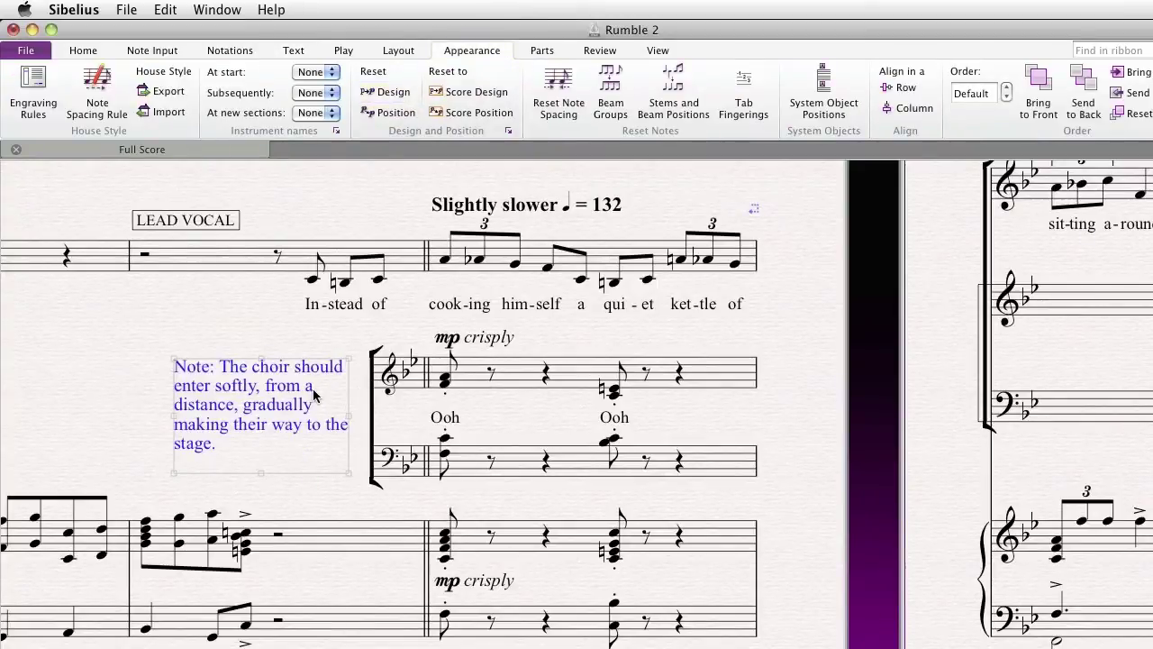
pyautogui.press('Escape')
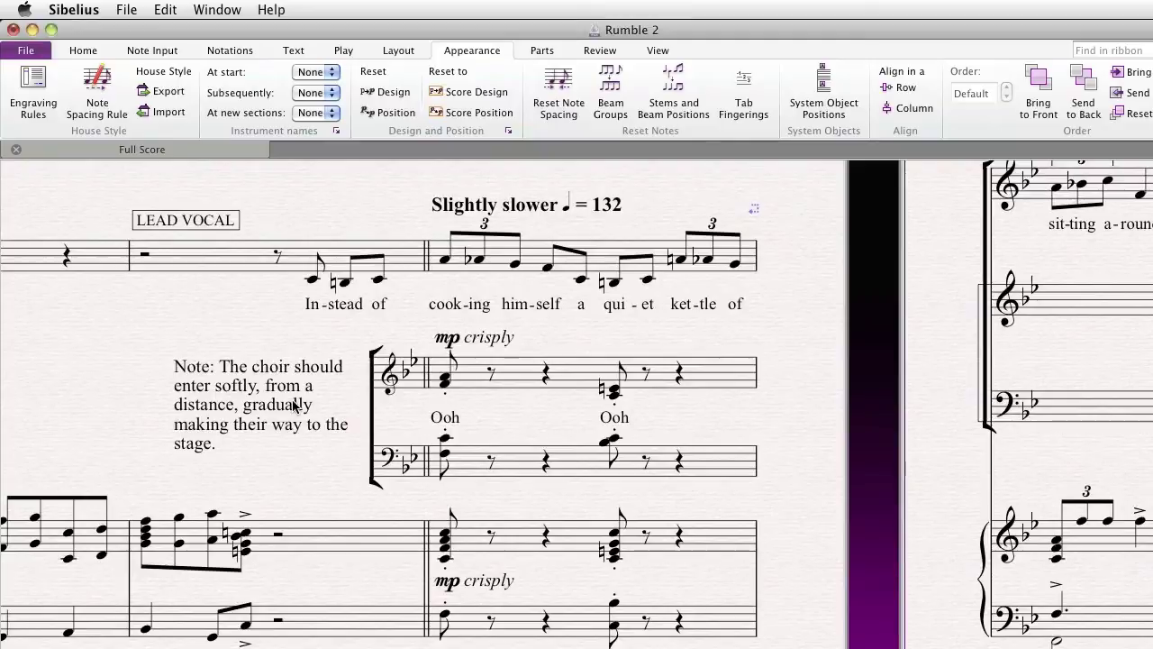
# Create a new text style that copies the choir note's Technique style and name it "Technique choir".
pyautogui.click(294, 407)
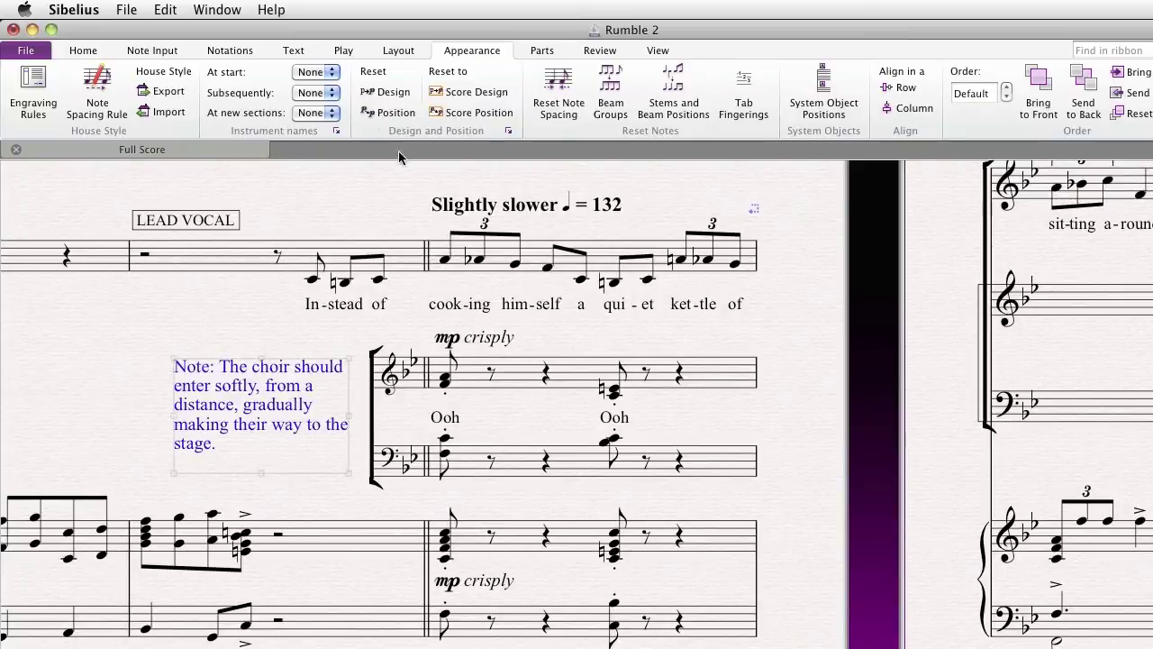
pyautogui.click(299, 52)
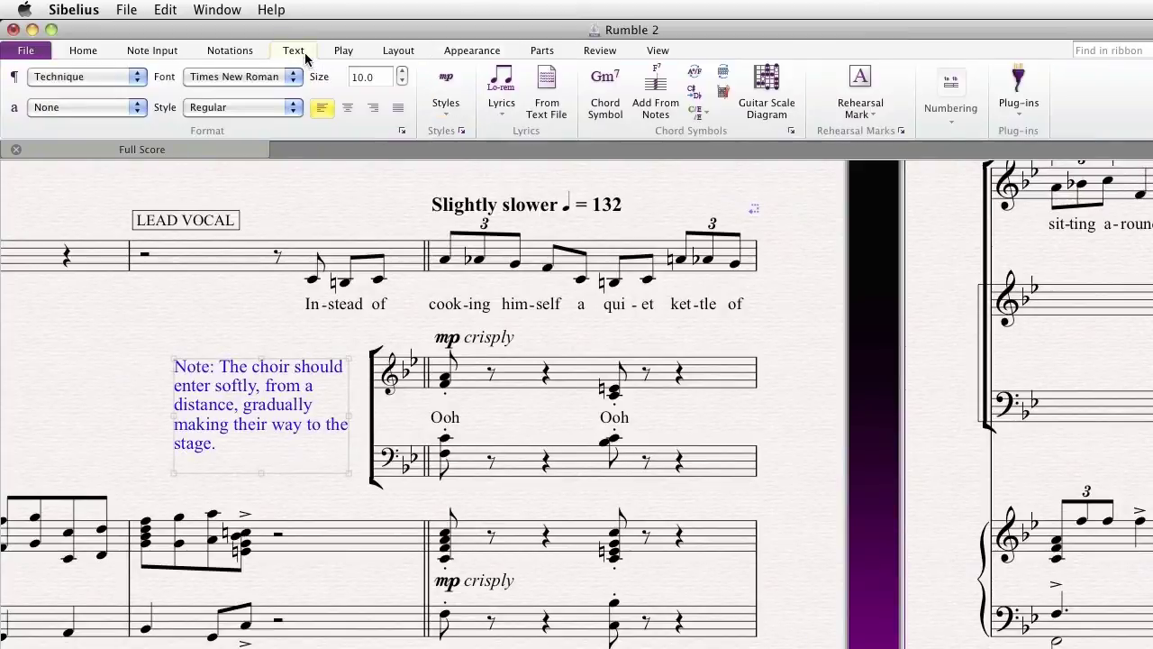
pyautogui.click(461, 134)
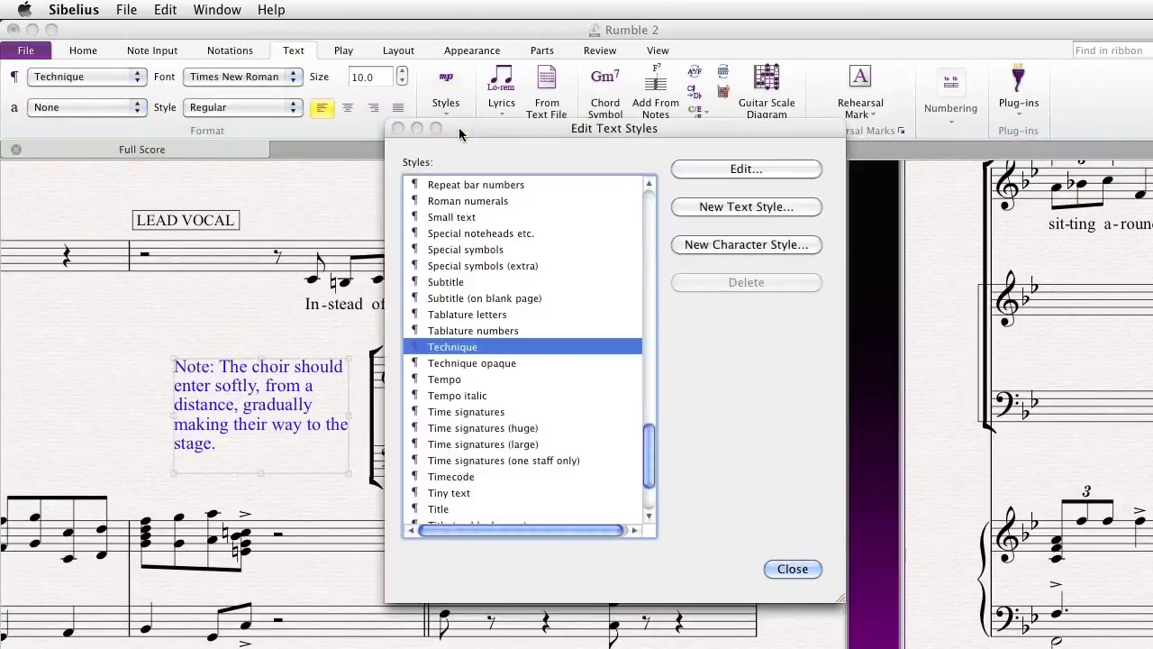
pyautogui.click(734, 208)
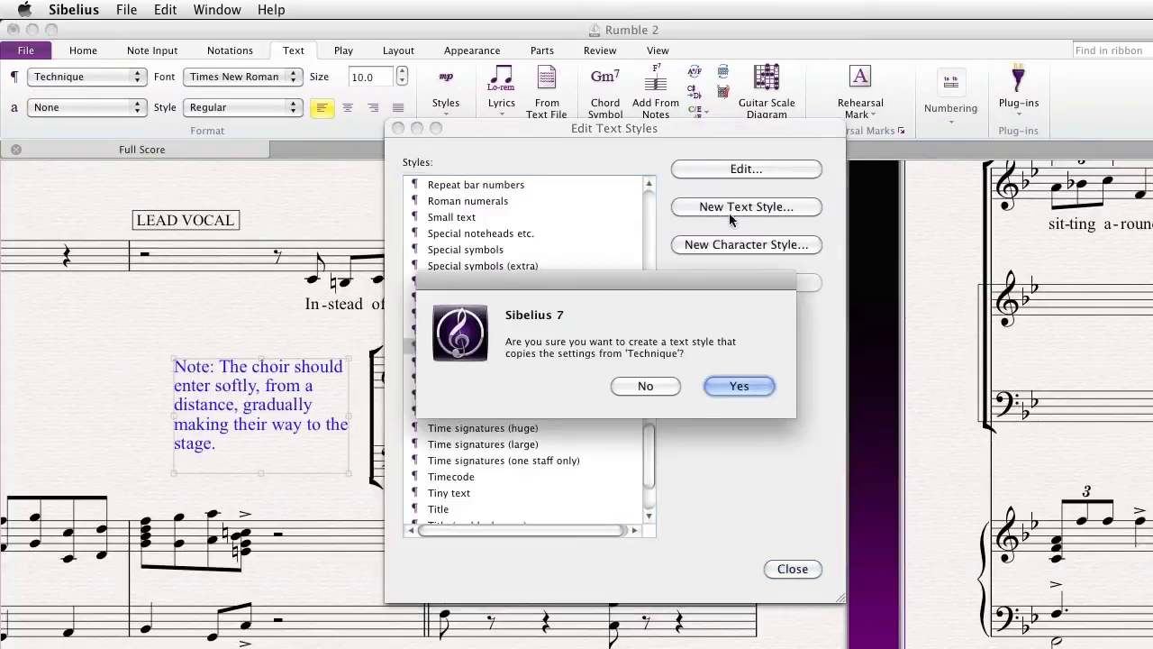
pyautogui.click(725, 386)
pyautogui.click(557, 69)
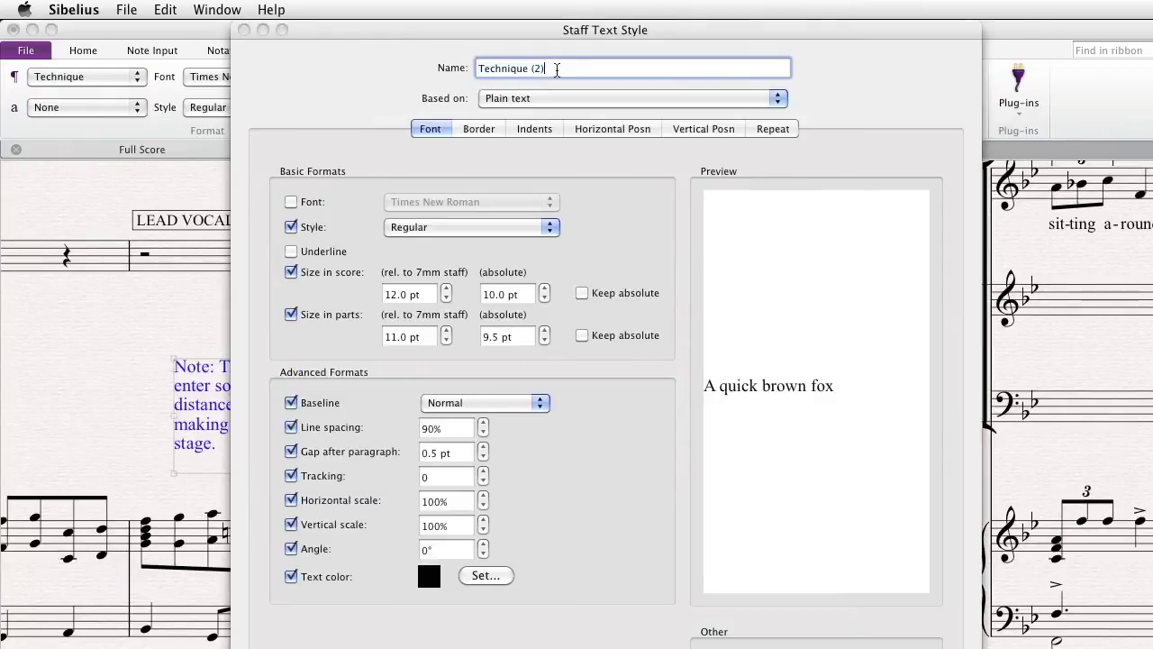
pyautogui.write('choir')
# Set the Technique choir style's size in score to 11.0 pt and its horizontal text alignment to Centered, and save the style.
pyautogui.click(446, 299)
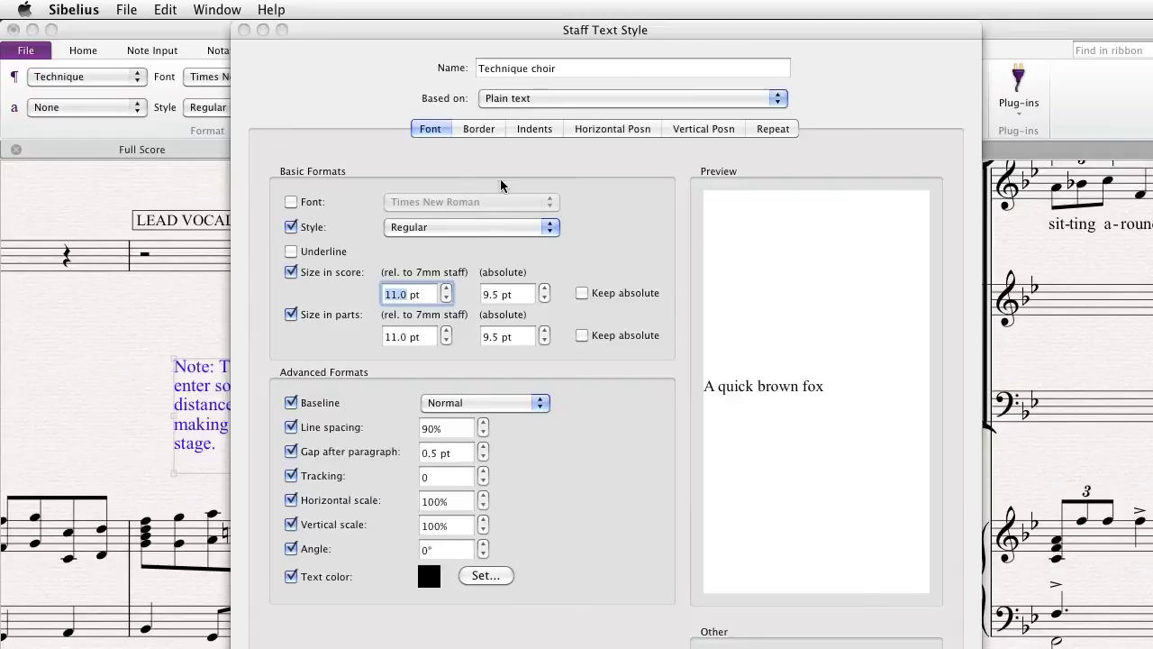
pyautogui.click(600, 133)
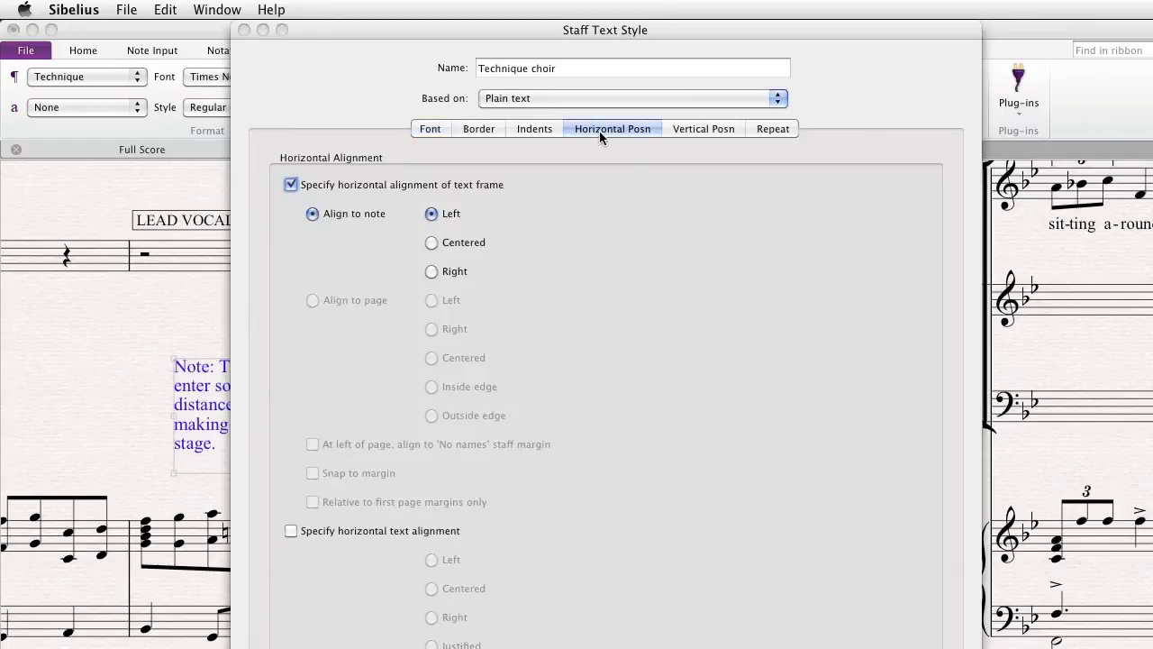
pyautogui.click(382, 529)
pyautogui.click(464, 587)
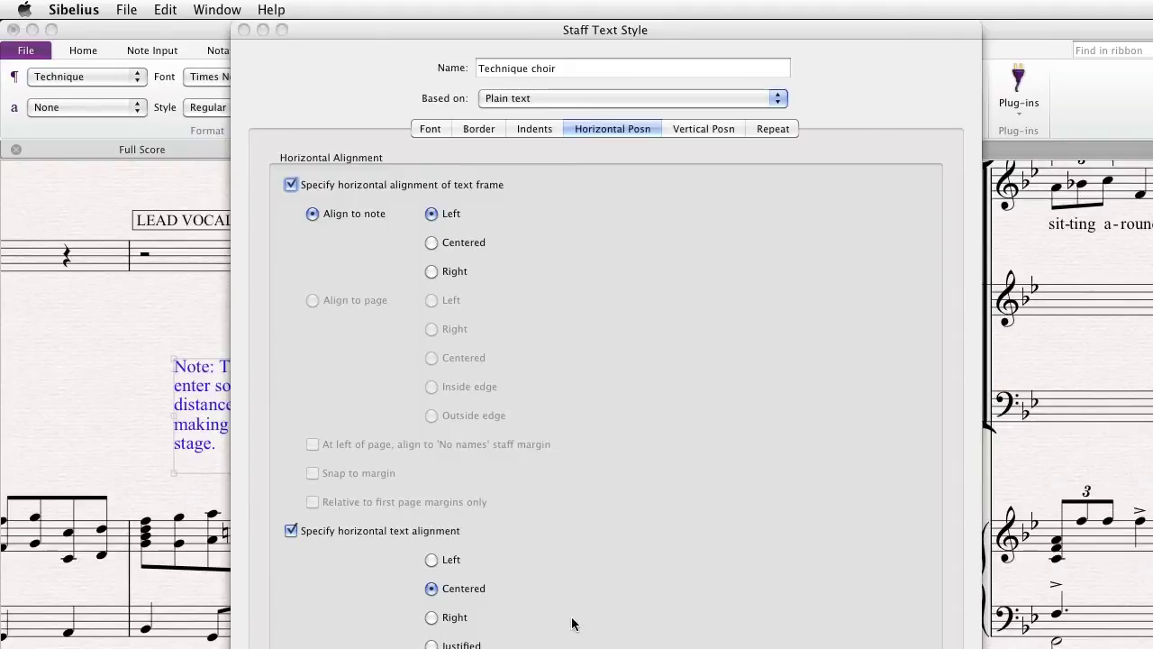
pyautogui.press('Return')
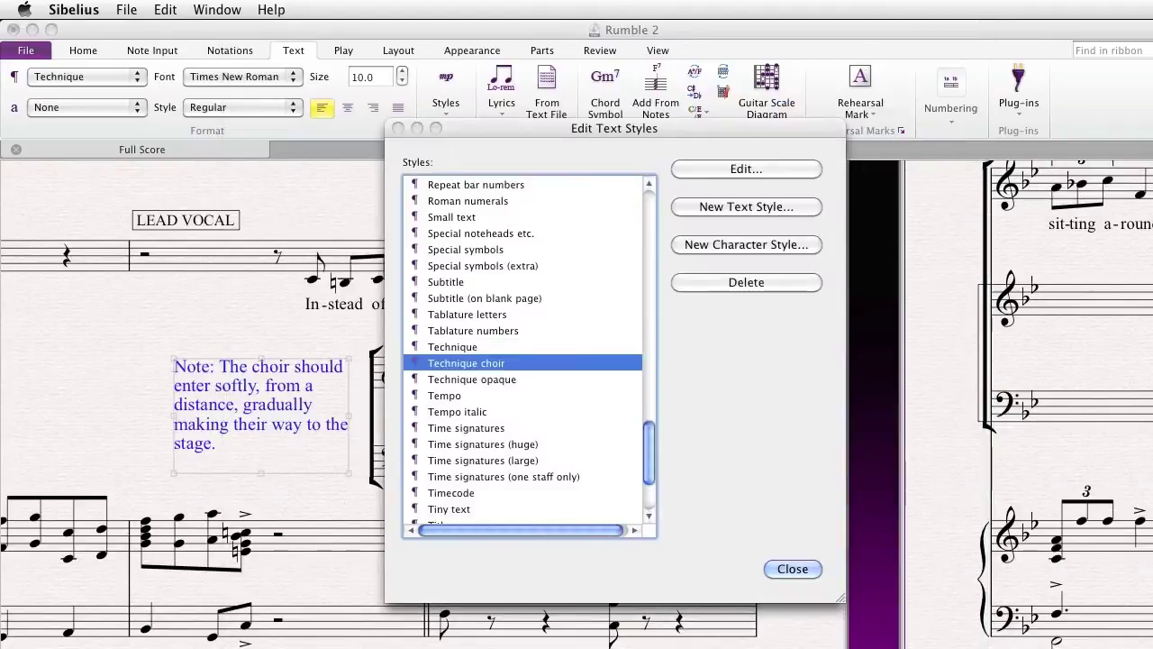
pyautogui.click(816, 568)
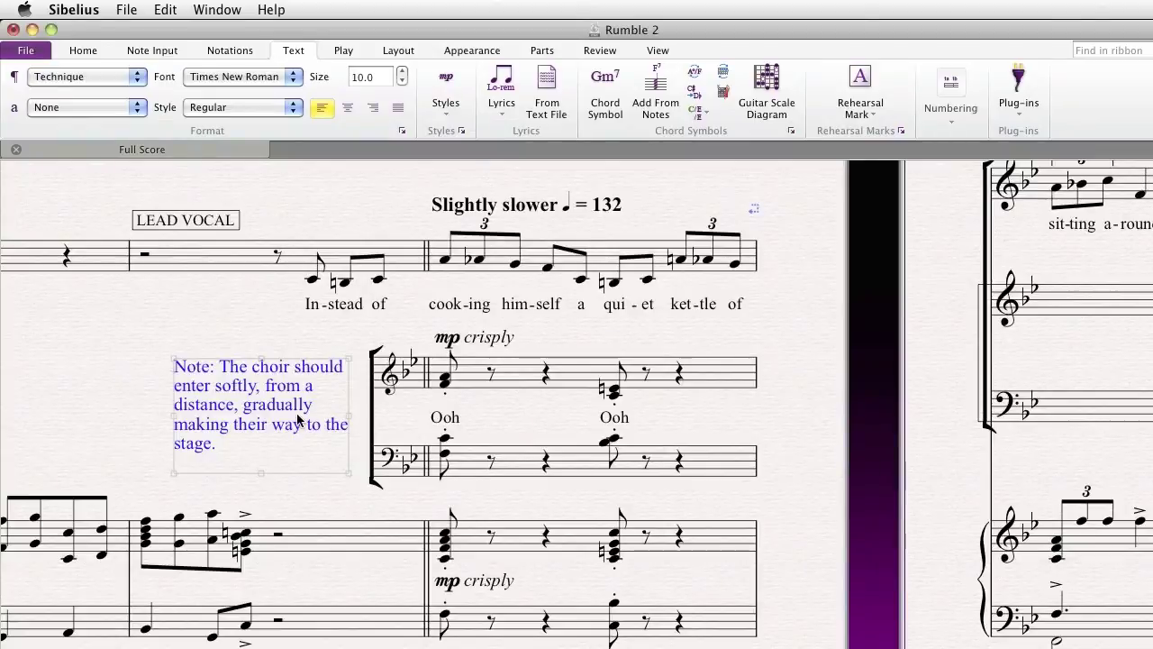
# Apply the Technique choir style to the choir note and move the note slightly down and to the left.
pyautogui.click(122, 83)
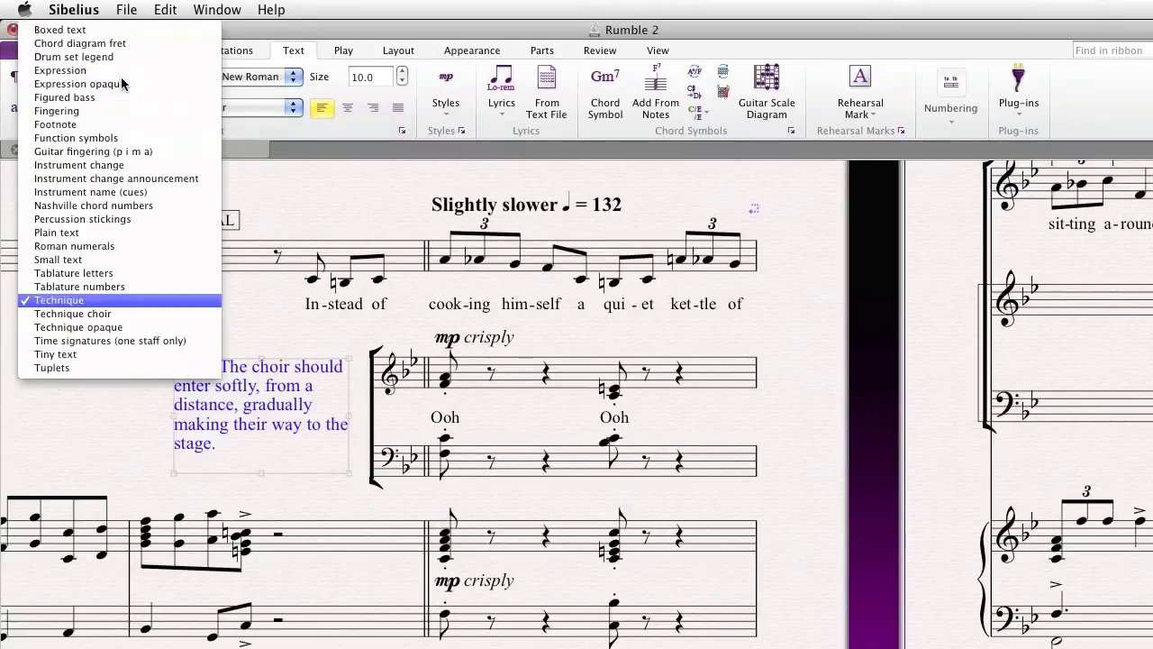
pyautogui.click(97, 313)
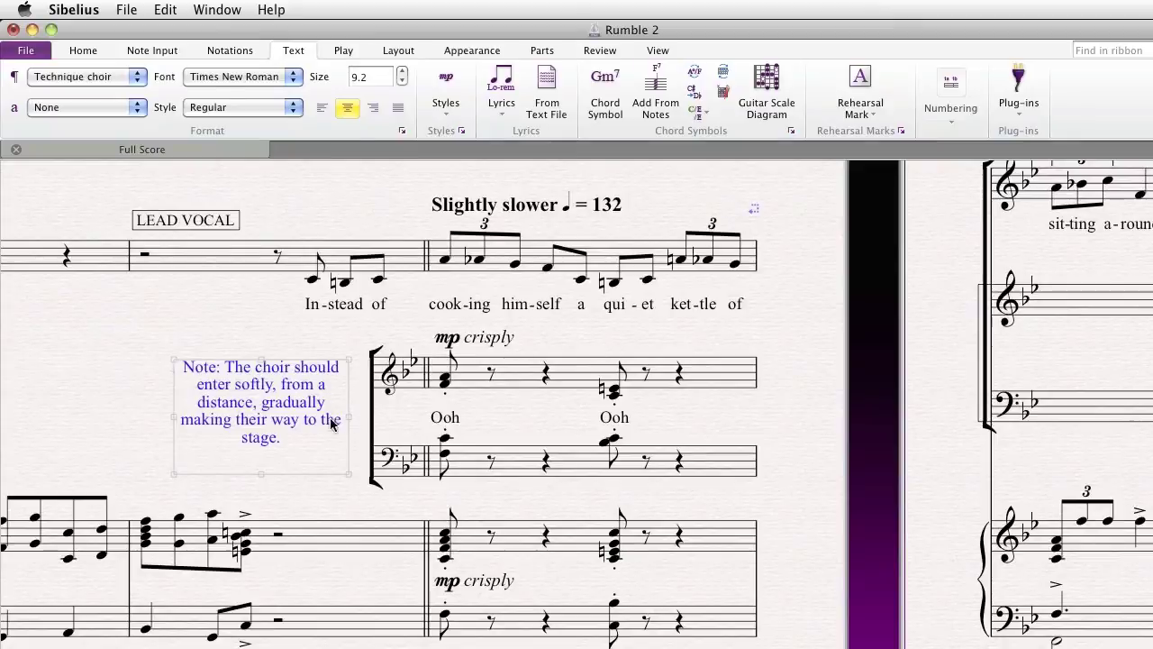
pyautogui.click(326, 503)
pyautogui.moveTo(284, 410); pyautogui.dragTo(260, 424)
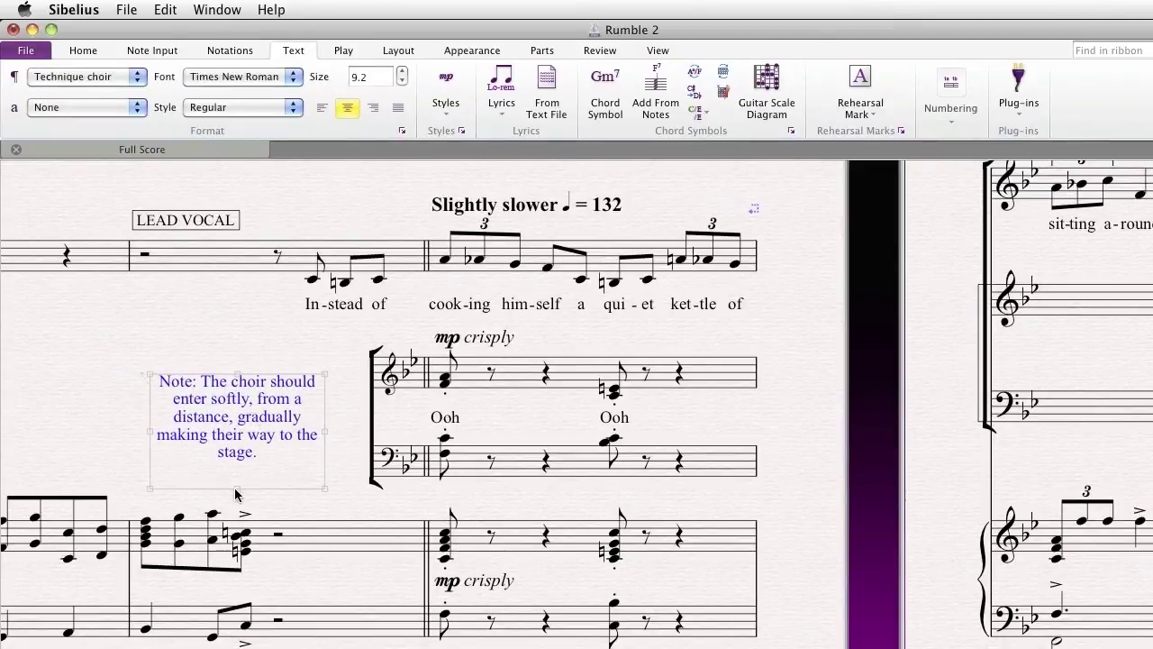
pyautogui.click(330, 485)
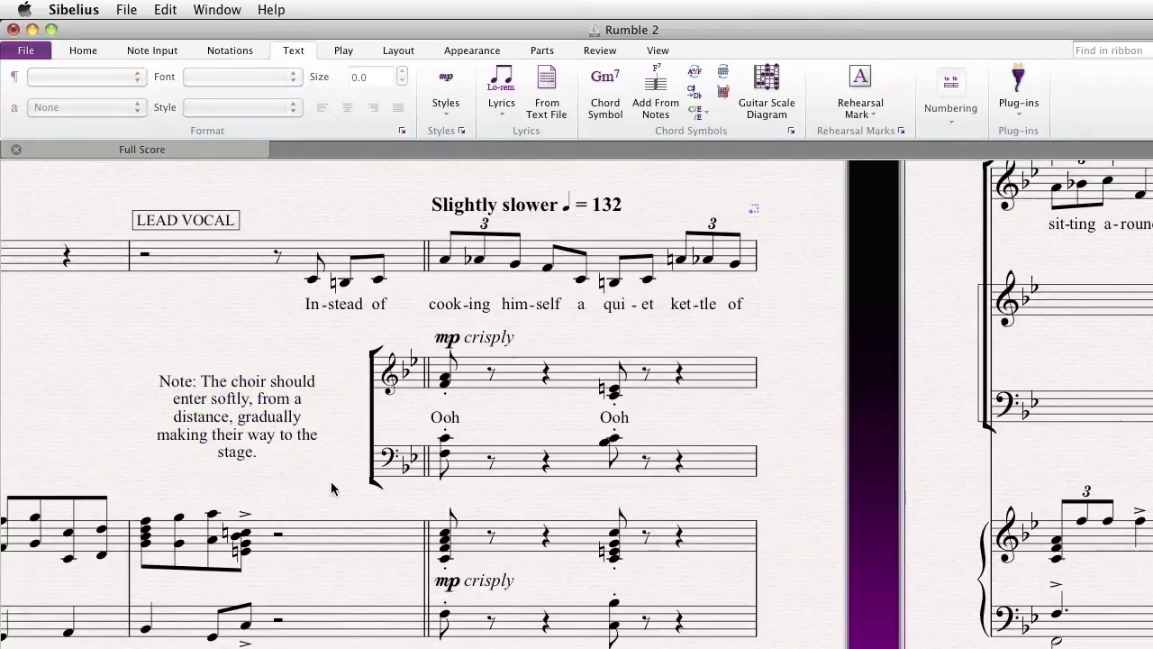
# Add the Technique text "CHOIR" at the upper choir staff's first bar and move it beside the bracket before the choir staves.
pyautogui.click(478, 389)
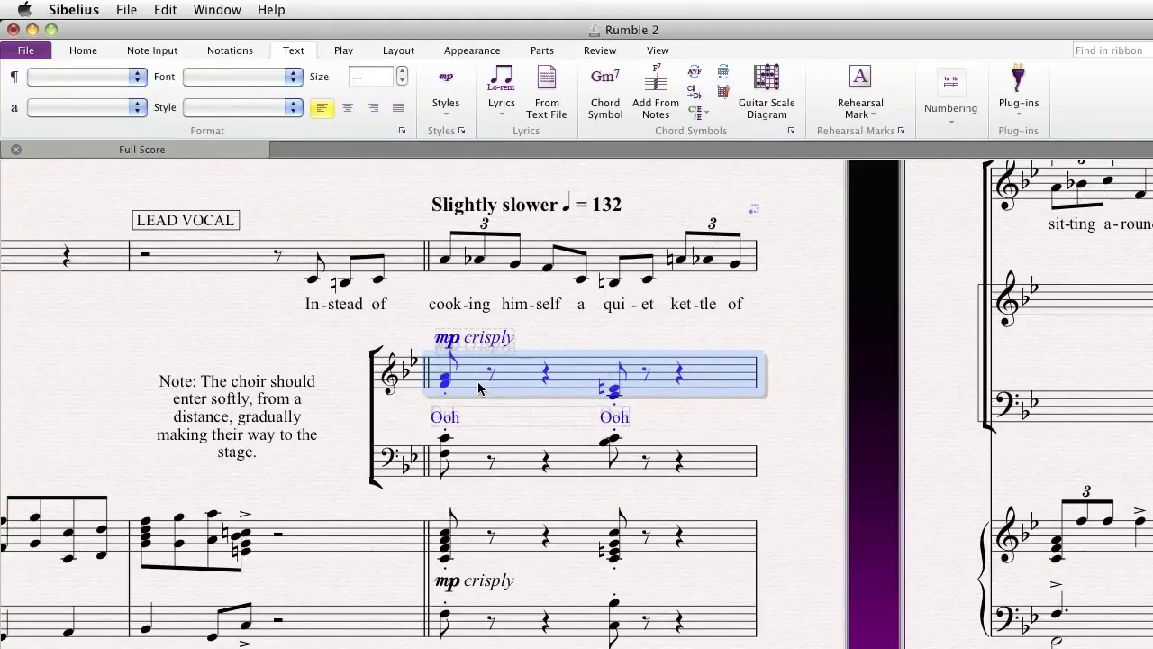
pyautogui.press('super+t')
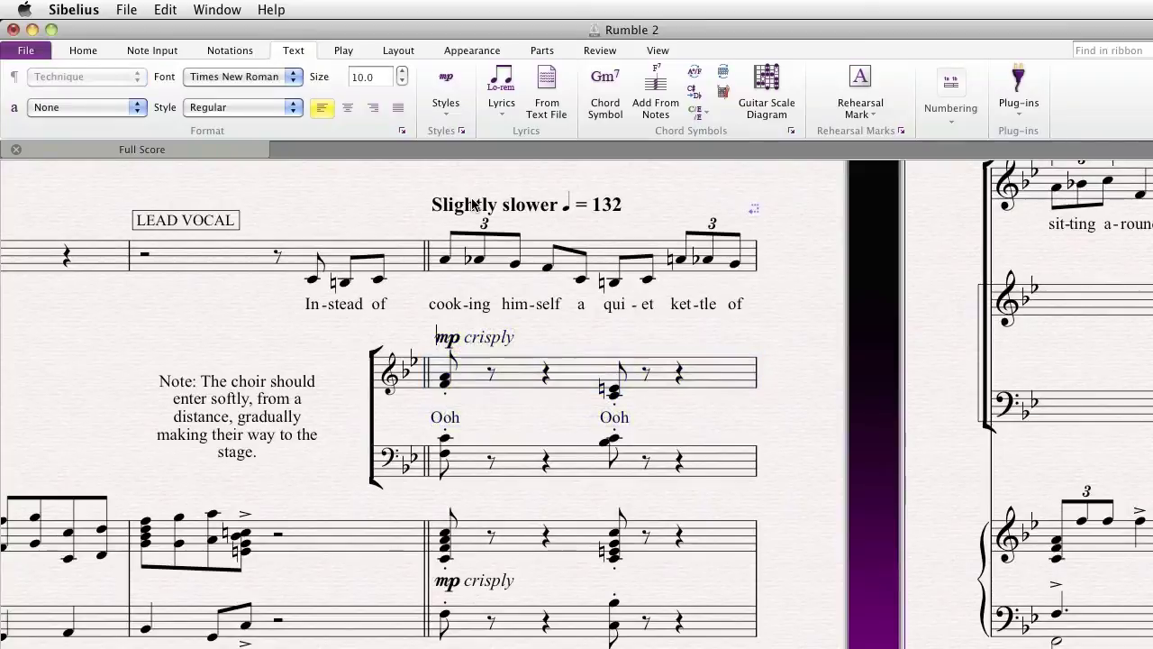
pyautogui.write('CHOIR')
pyautogui.press('Escape')
pyautogui.moveTo(441, 322); pyautogui.dragTo(342, 364)
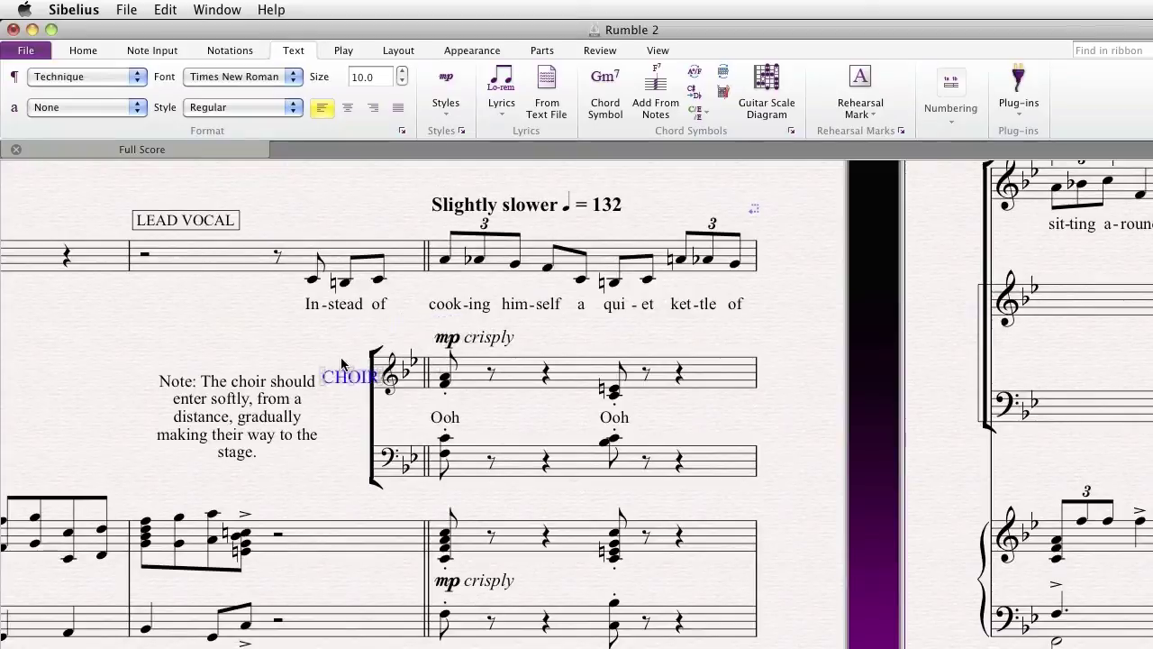
# Create another text style that copies the Technique settings and name it "Technique vertical".
pyautogui.click(463, 133)
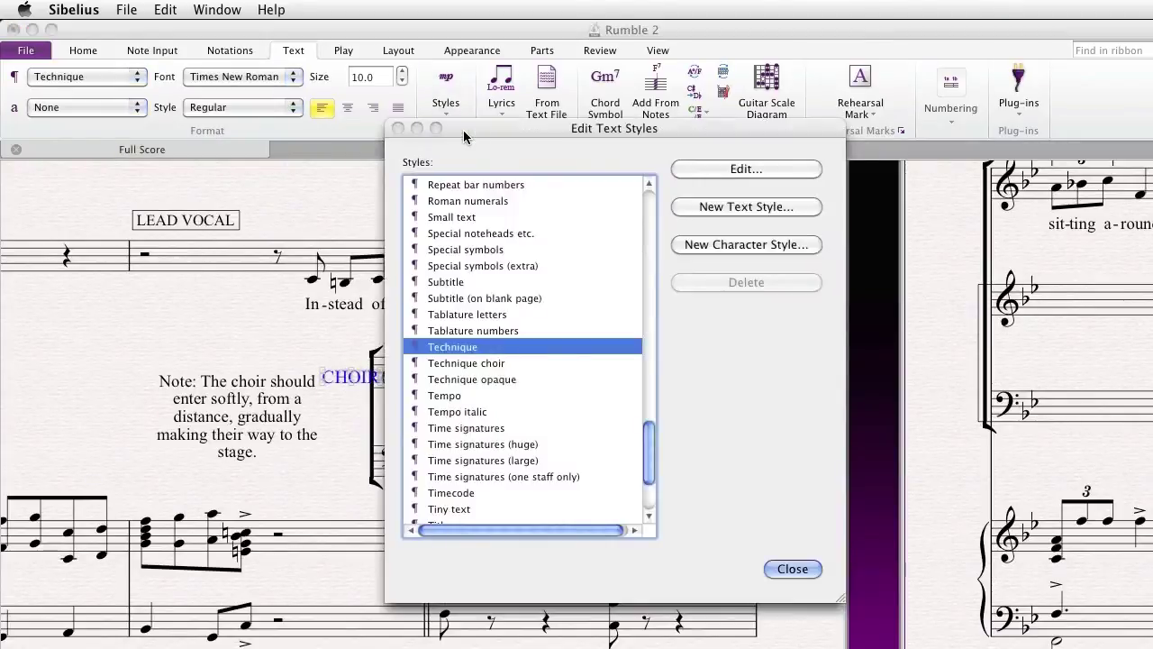
pyautogui.click(758, 209)
pyautogui.click(741, 384)
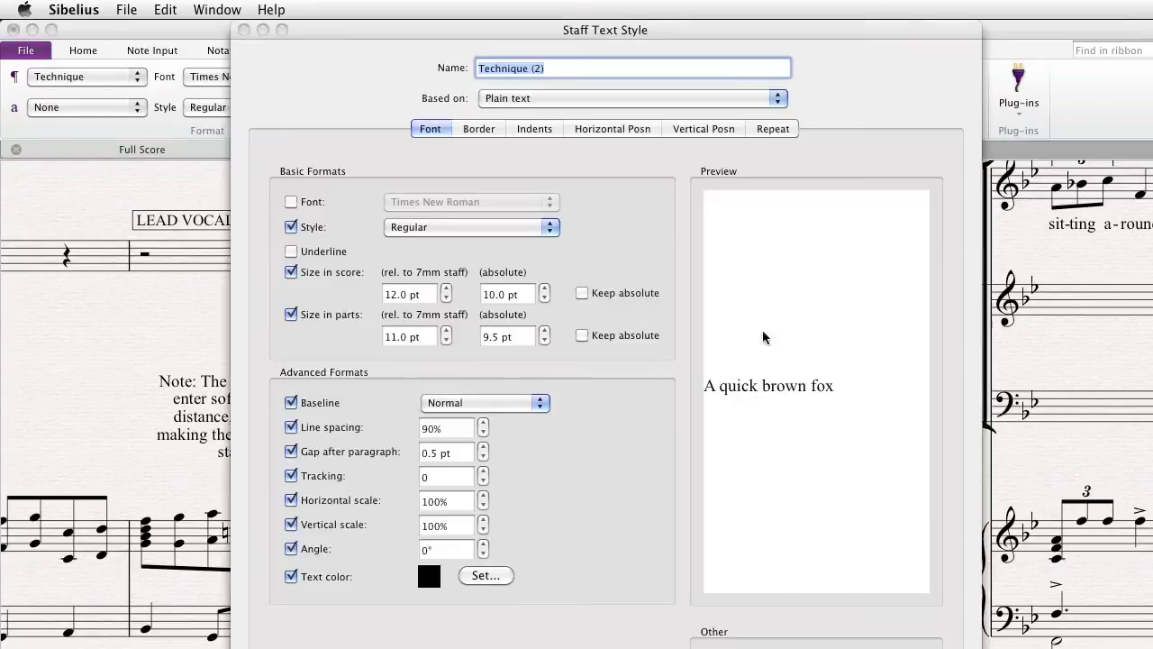
pyautogui.click(590, 76)
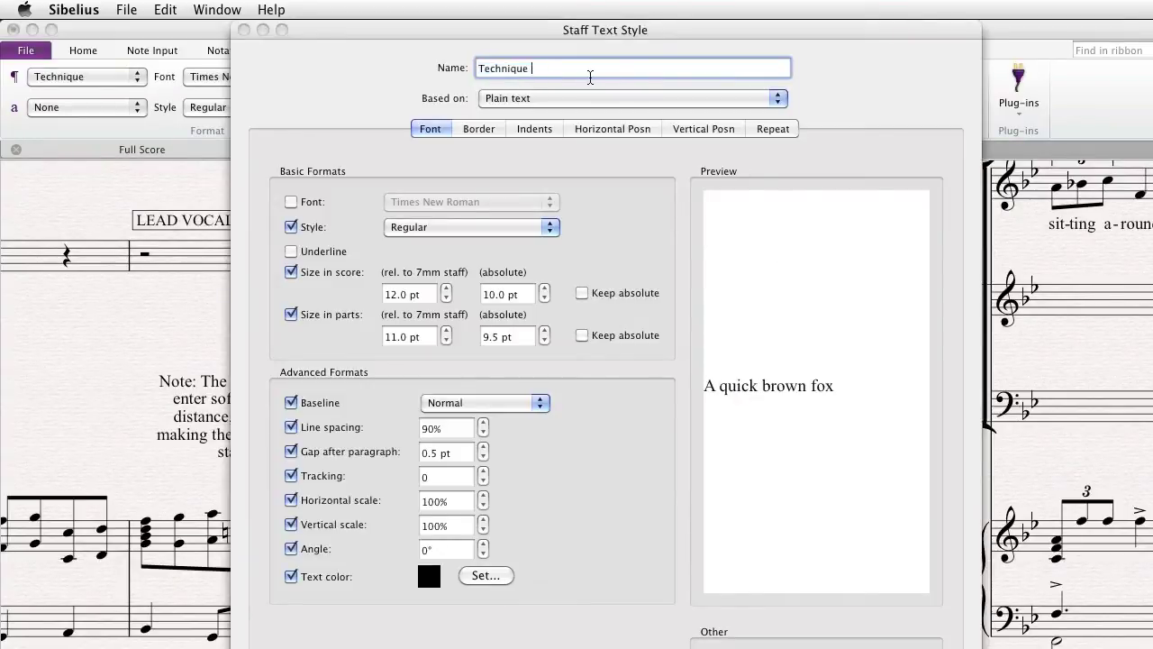
pyautogui.write('vertical')
# Set the Technique vertical style's text angle to 90°.
pyautogui.click(485, 545)
pyautogui.moveTo(485, 545); pyautogui.dragTo(484, 545)
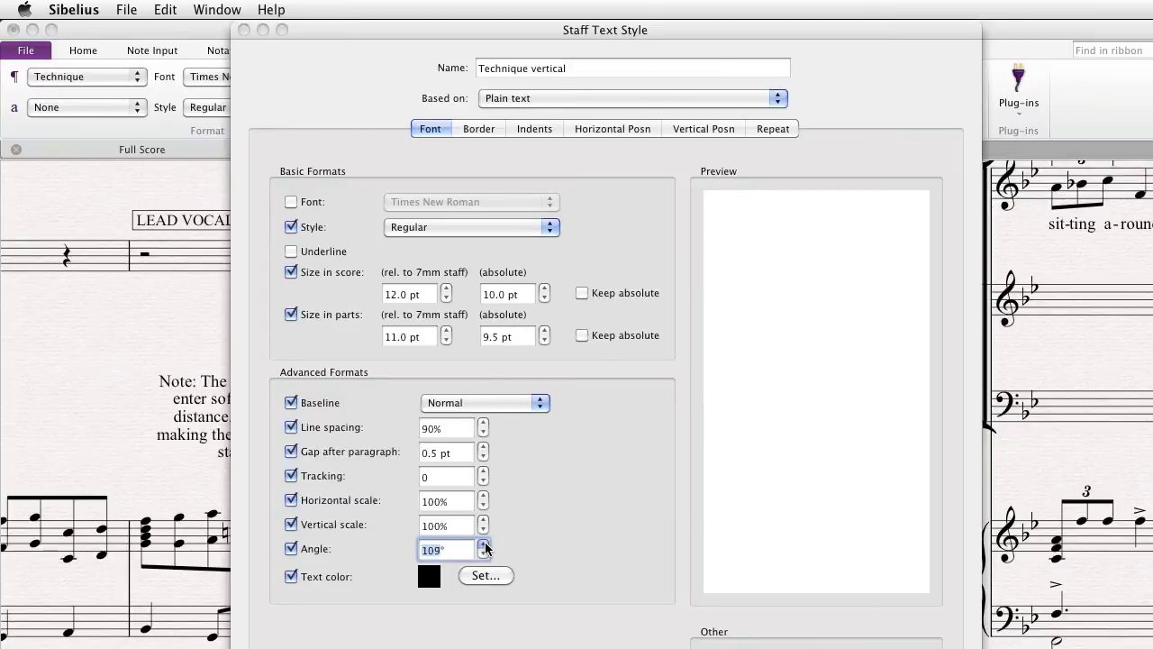
pyautogui.moveTo(485, 545); pyautogui.dragTo(485, 545)
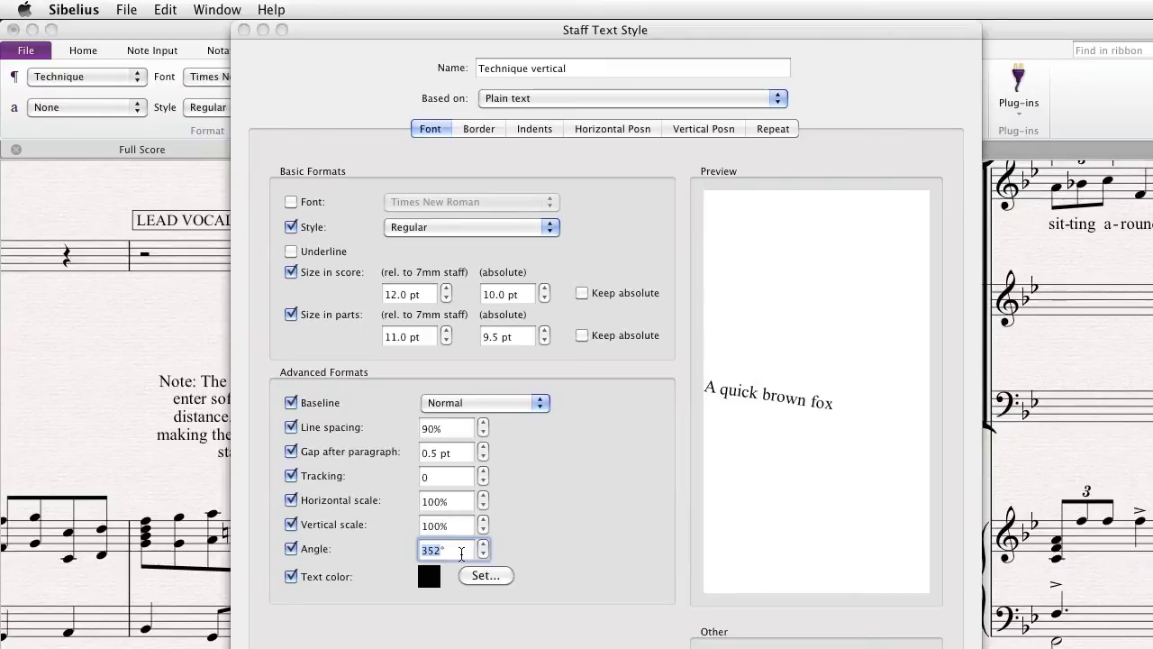
pyautogui.write('90')
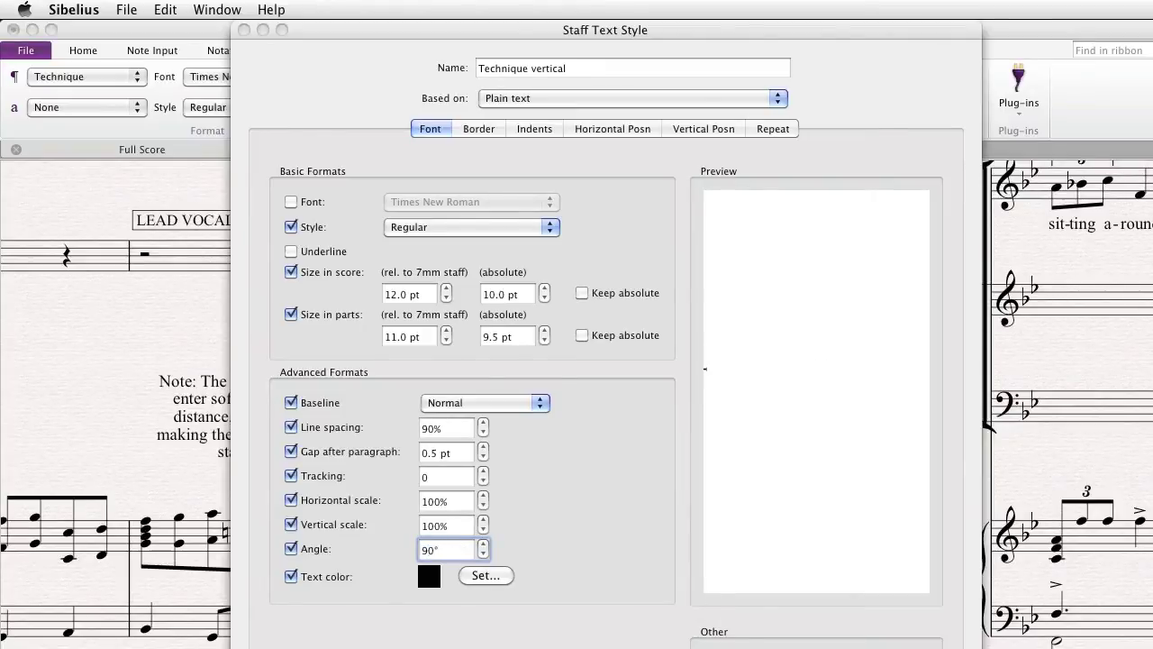
# Save the Technique vertical style and apply it to the CHOIR text.
pyautogui.press('Return')
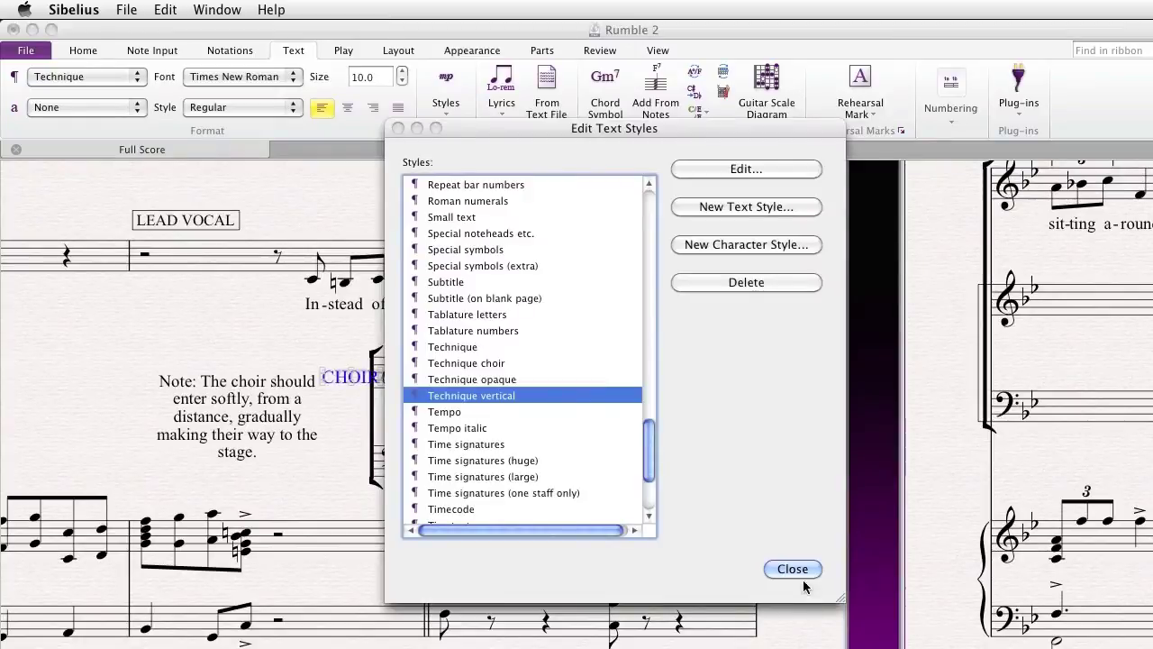
pyautogui.click(798, 567)
pyautogui.click(89, 77)
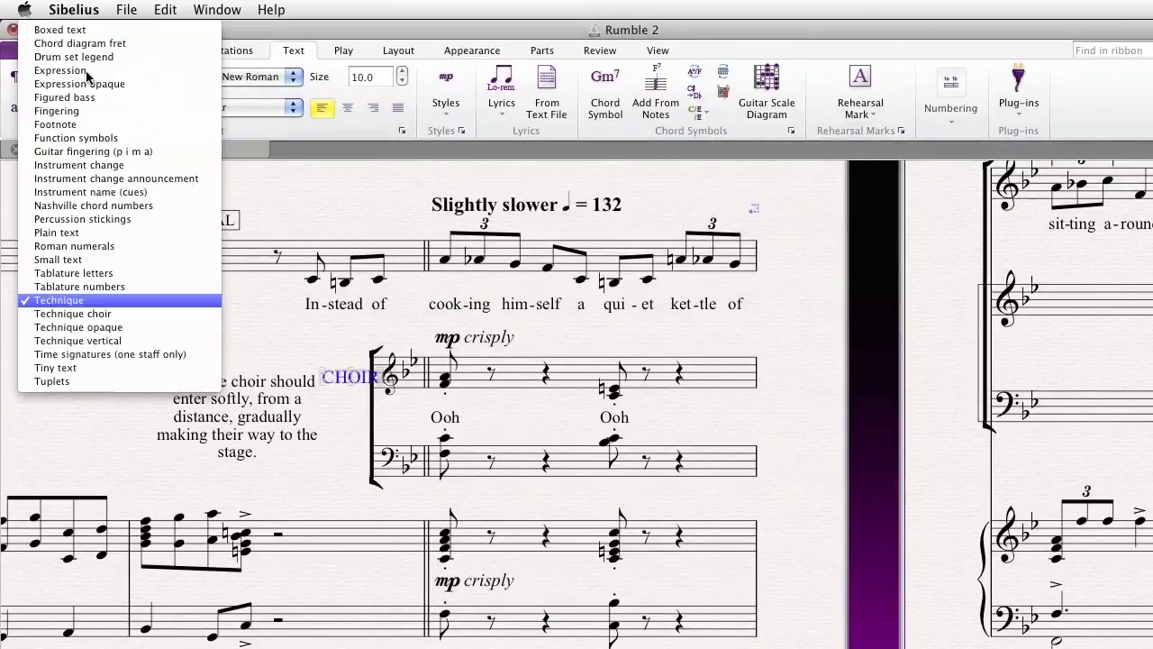
pyautogui.click(112, 343)
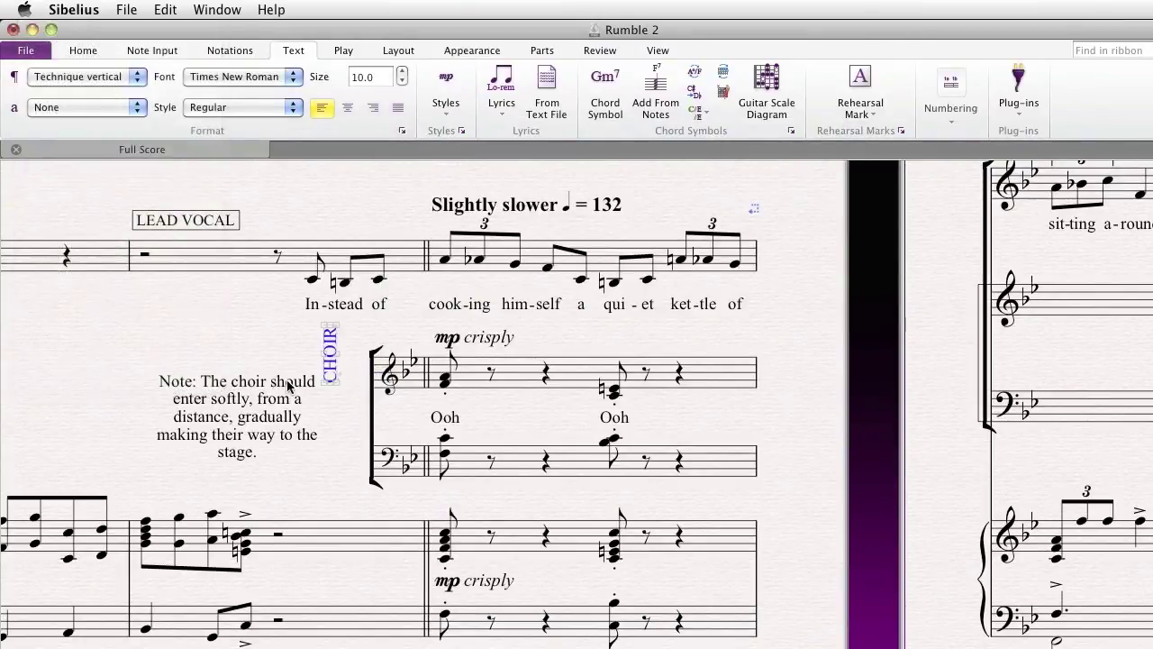
# Move the vertical CHOIR text down beside the choir bracket and turn off Magnetic Layout for it.
pyautogui.moveTo(326, 374); pyautogui.dragTo(357, 425)
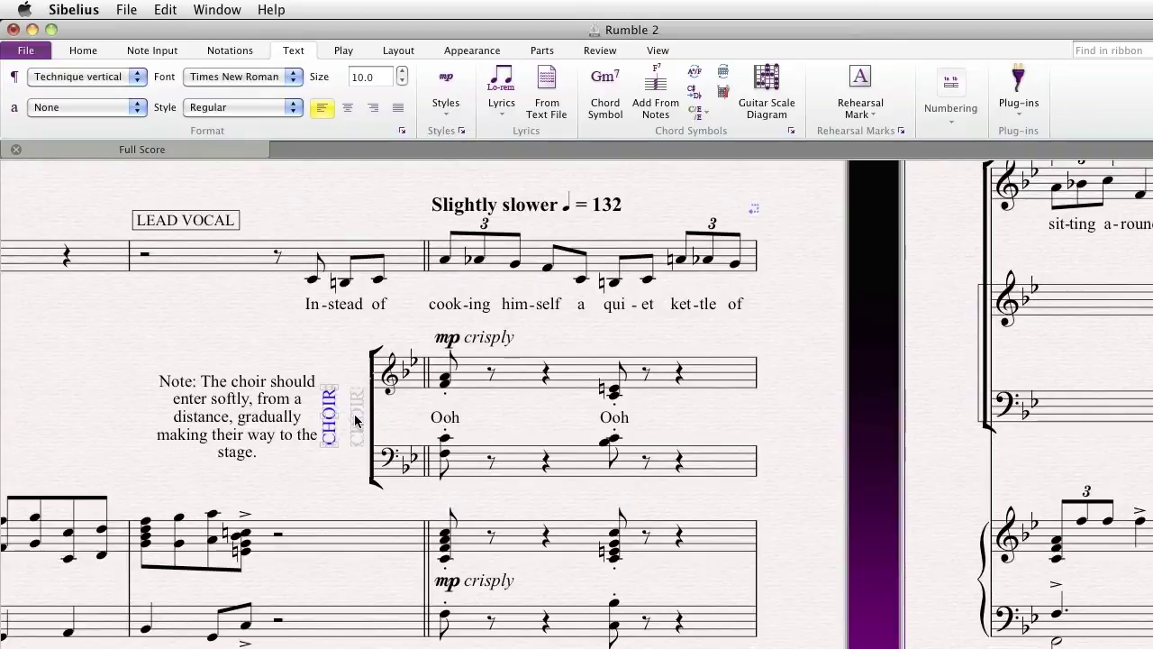
pyautogui.rightClick(356, 421)
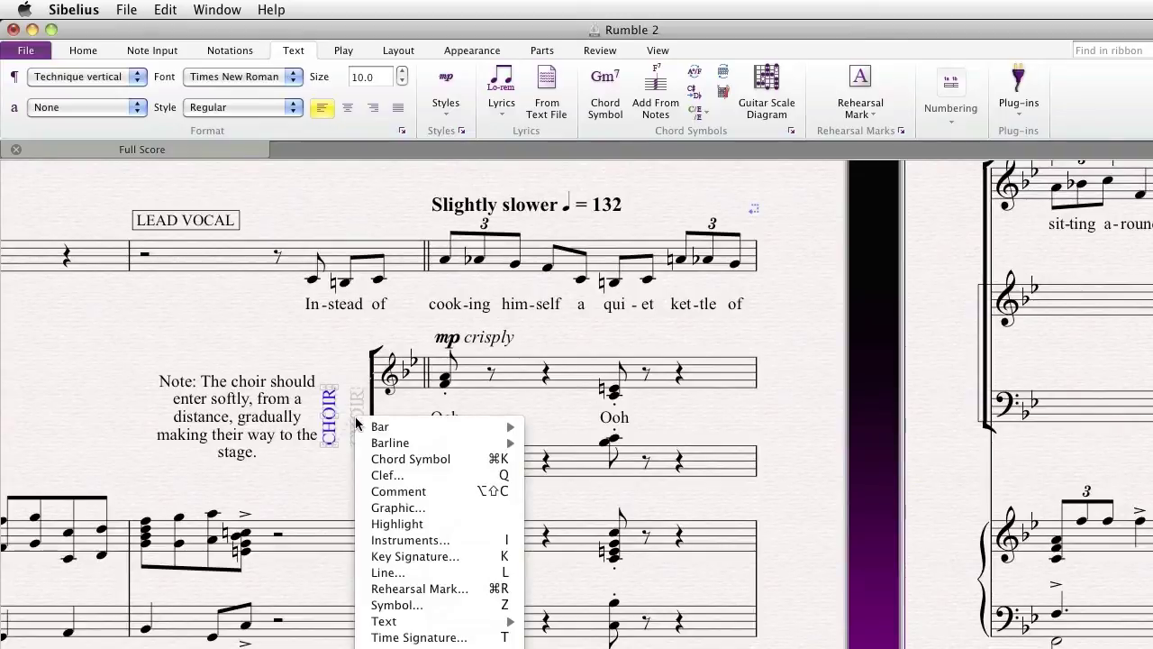
pyautogui.click(333, 420)
pyautogui.rightClick(334, 420)
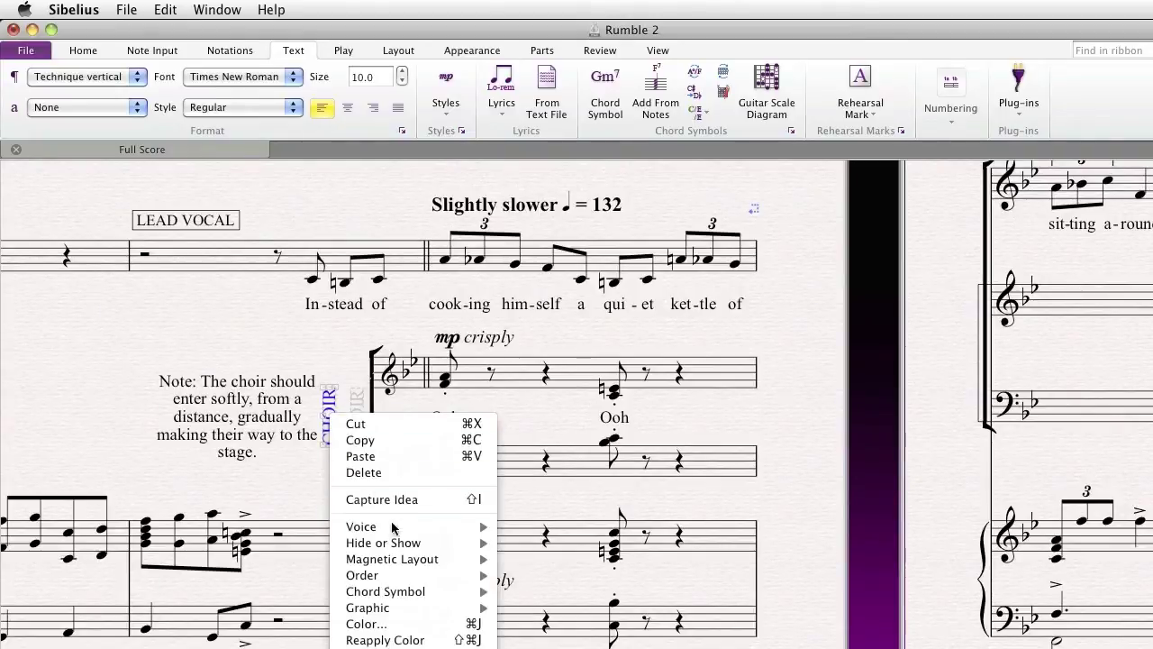
pyautogui.moveTo(405, 559)
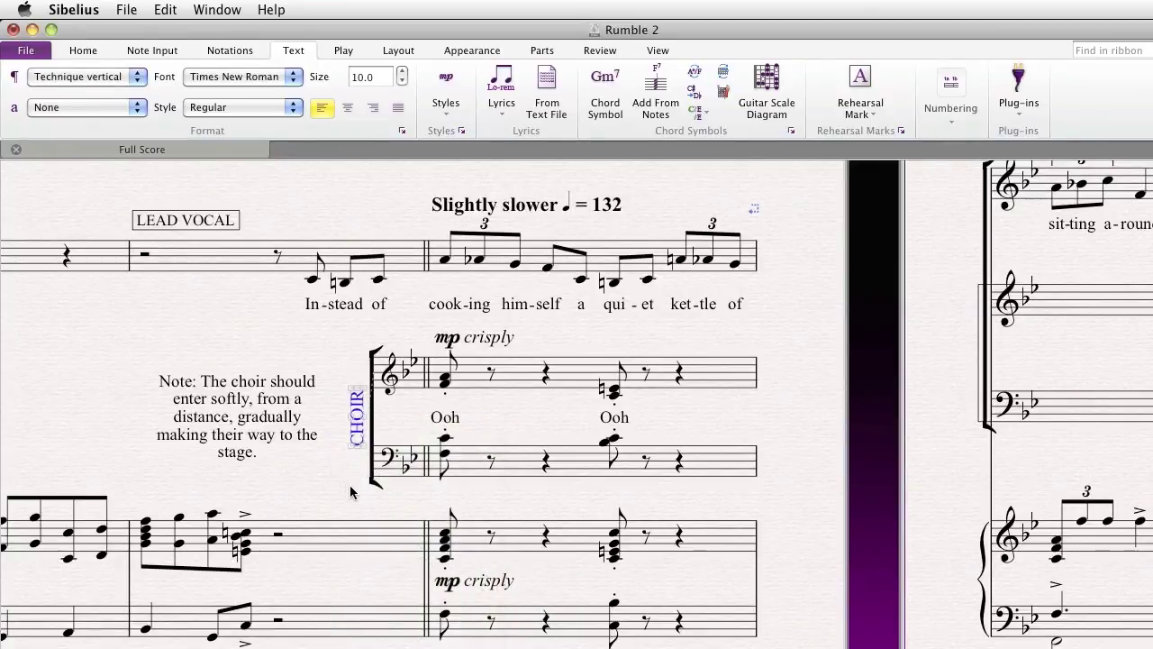
pyautogui.press('Escape')
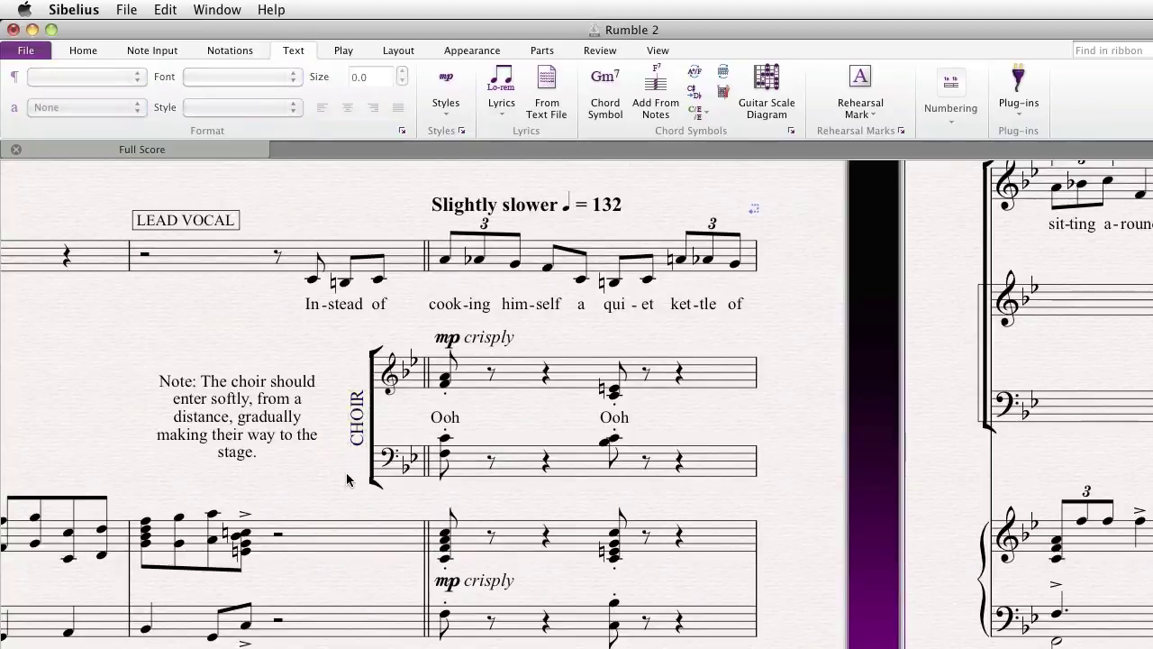
# Nudge the CHOIR text slightly up beside the bracket and deselect it.
pyautogui.click(359, 417)
pyautogui.moveTo(360, 417); pyautogui.dragTo(360, 420)
pyautogui.click(482, 428)
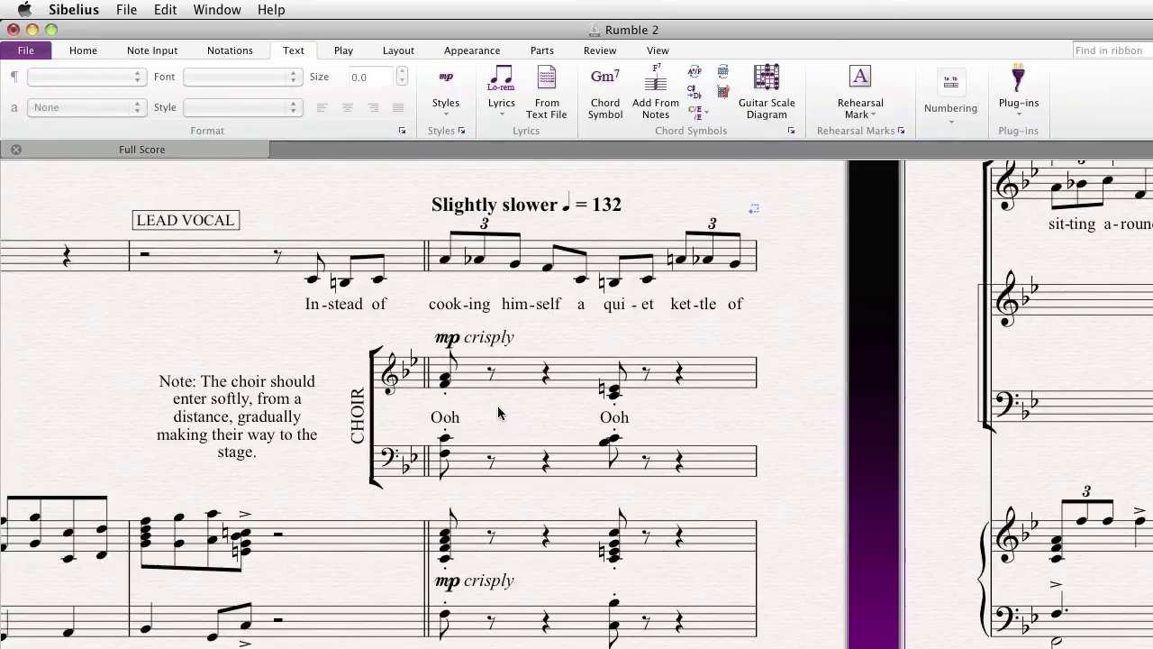
# Open the text style used by the LEAD VOCAL label and examine its base style, font override and available fonts.
pyautogui.click(237, 229)
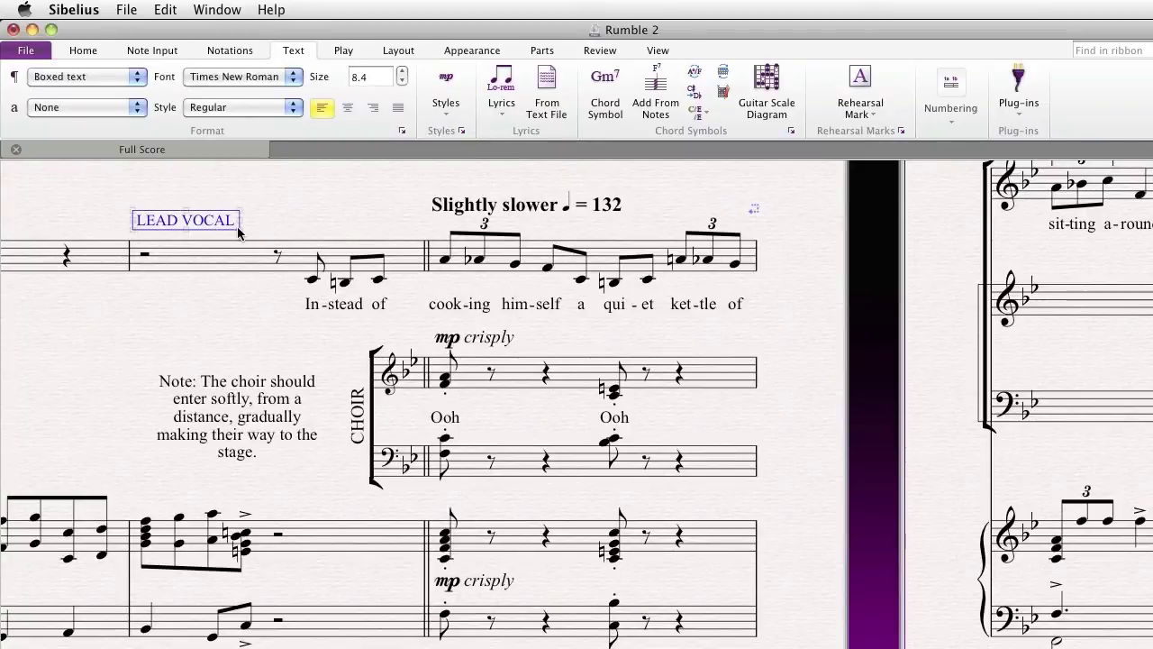
pyautogui.click(462, 132)
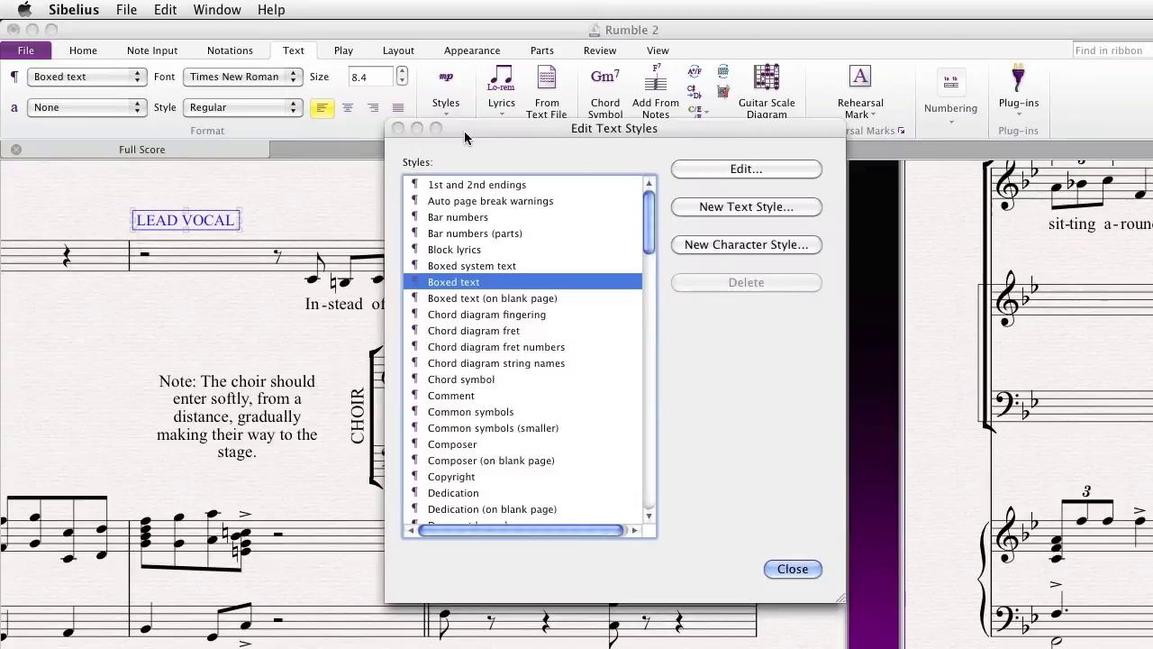
pyautogui.click(748, 172)
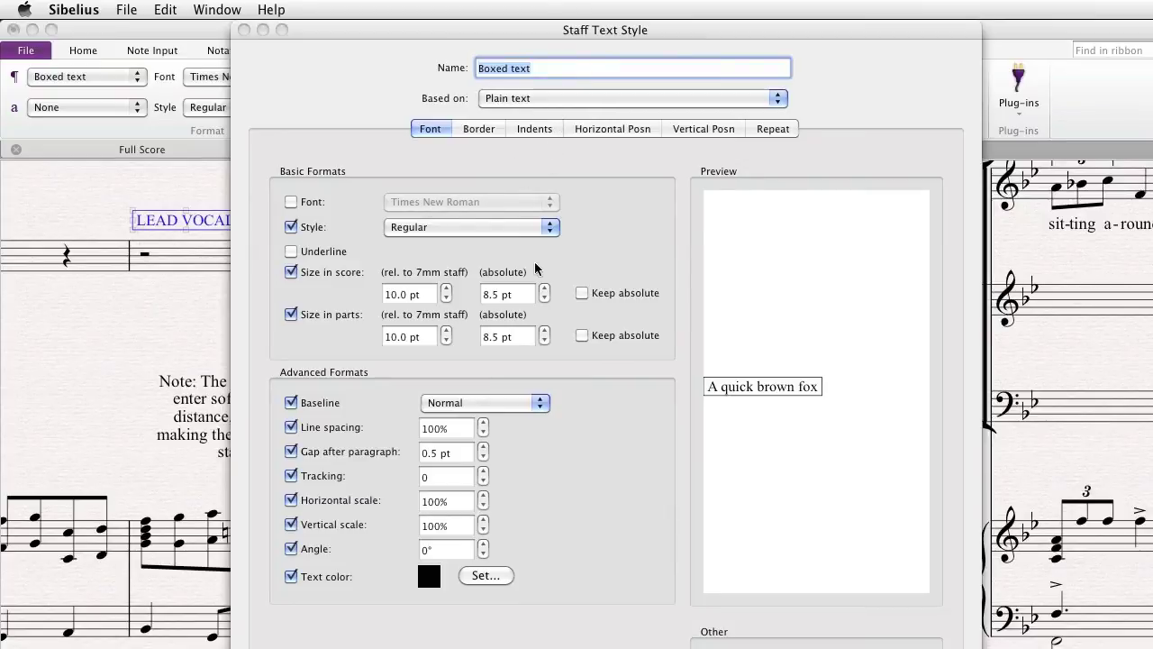
pyautogui.click(314, 203)
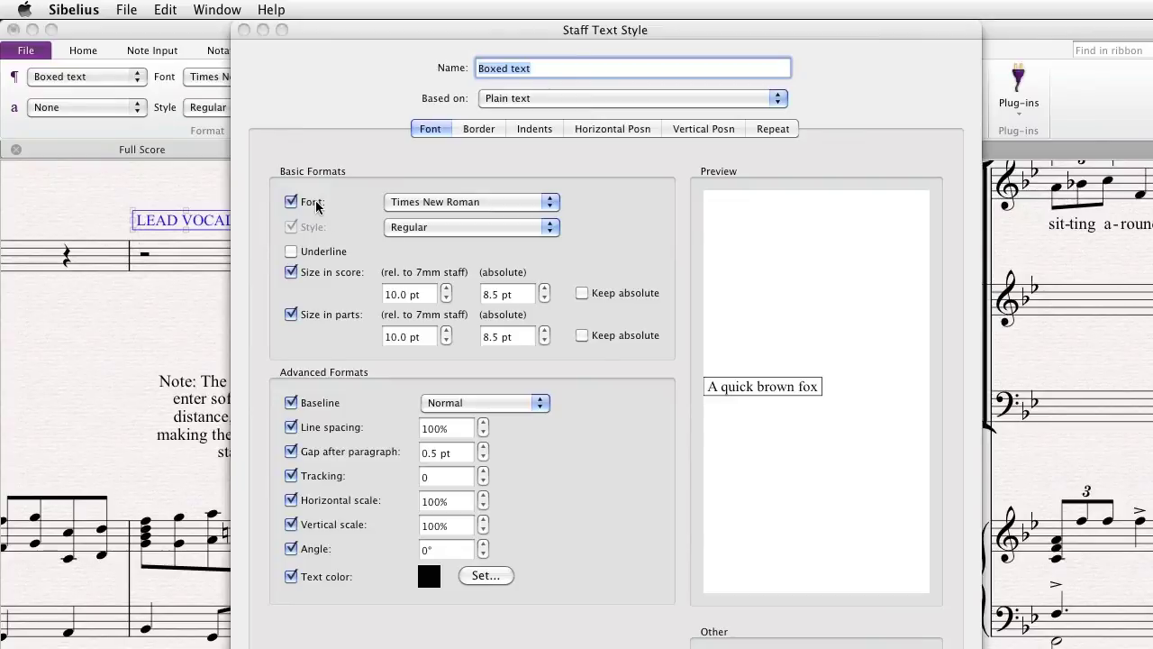
pyautogui.click(471, 203)
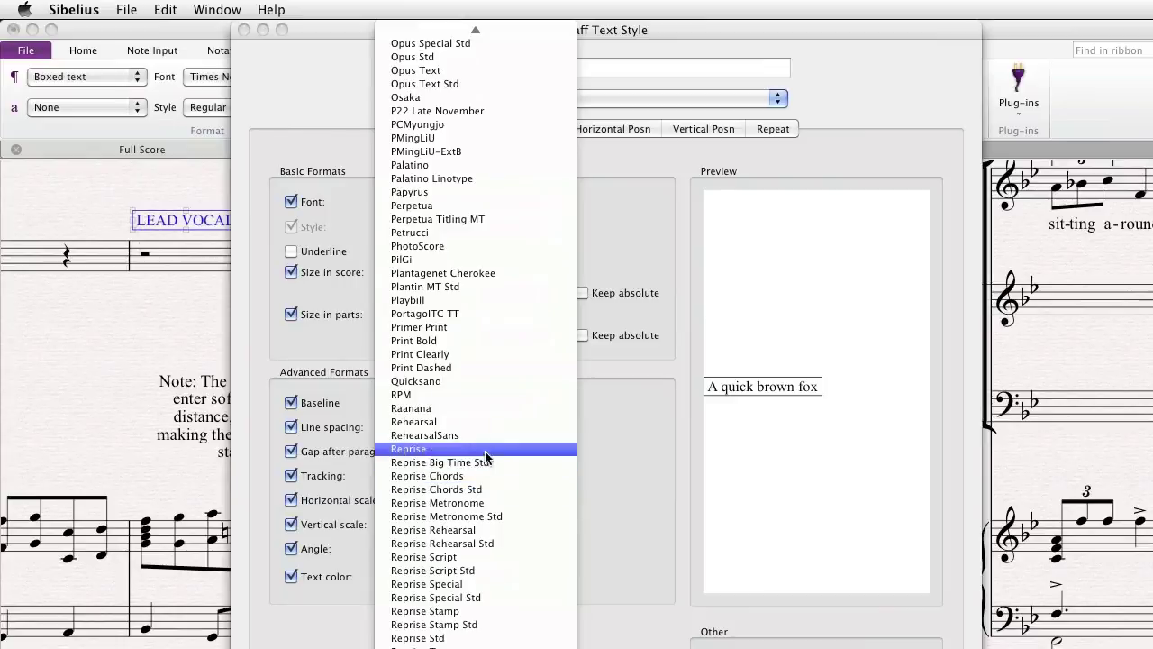
pyautogui.click(360, 198)
pyautogui.click(312, 202)
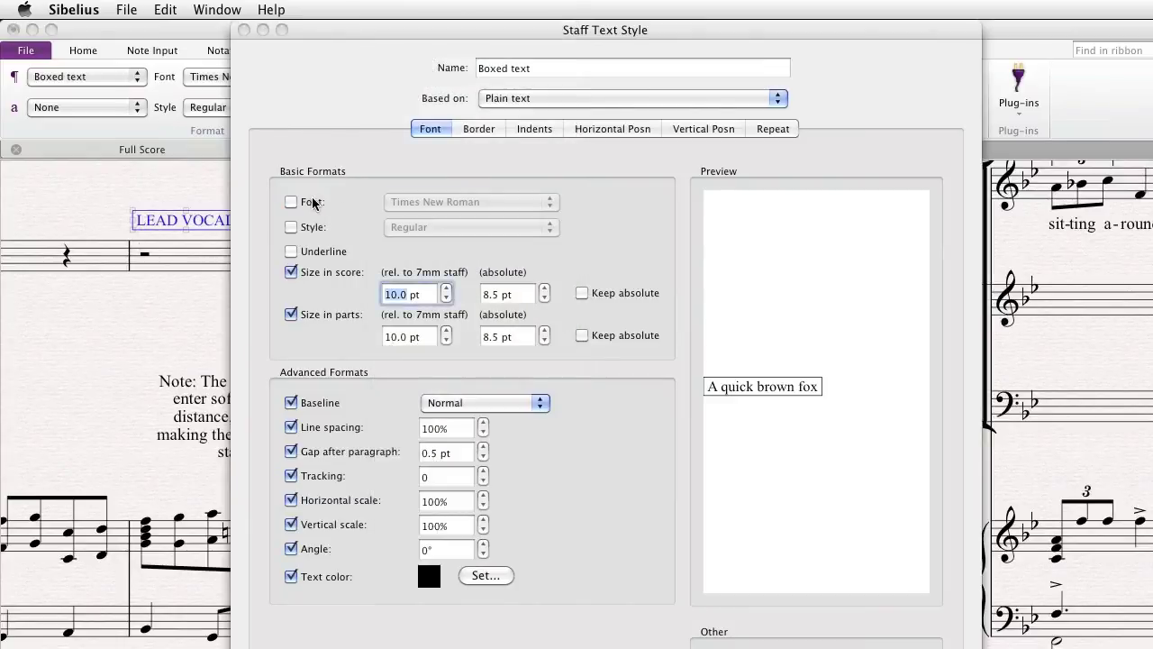
pyautogui.click(842, 645)
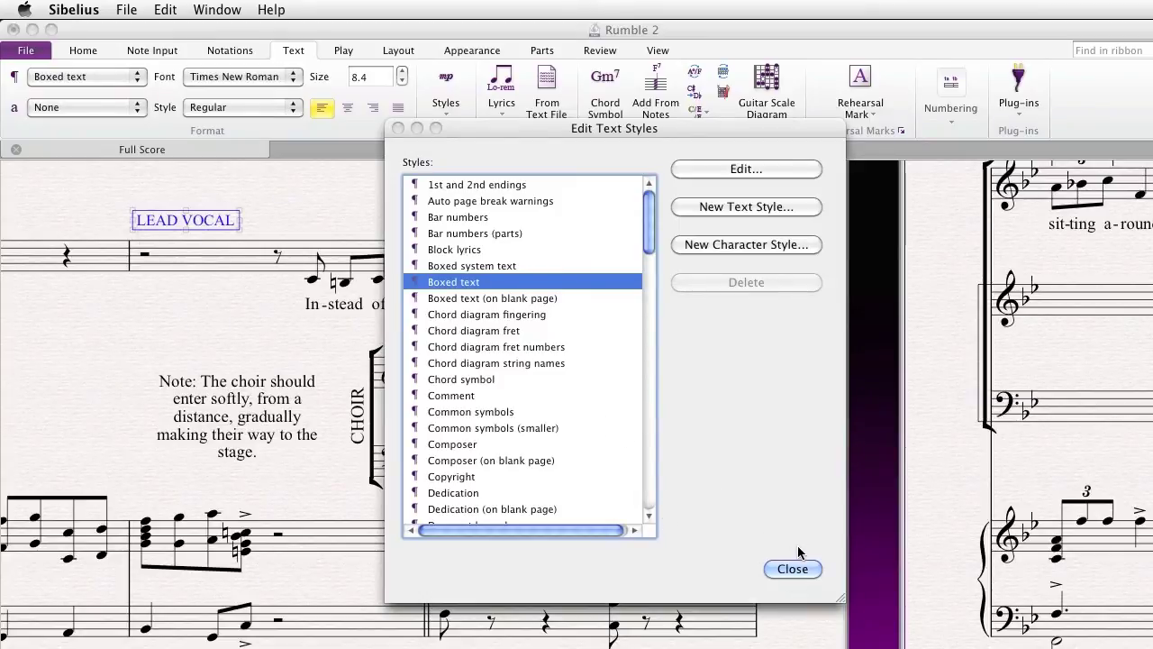
# Examine which parent style the Technique, Technique choir and Lyricist text styles are based on.
pyautogui.scroll(-6, 571, 464)
pyautogui.scroll(-16, 570, 469)
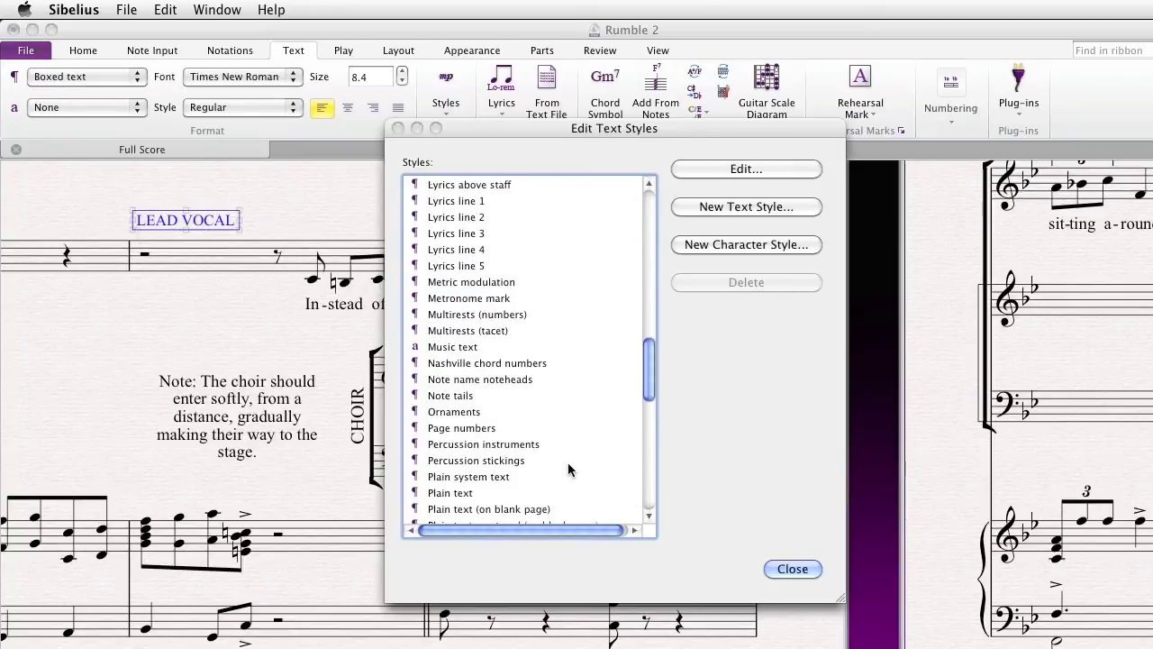
pyautogui.click(498, 412)
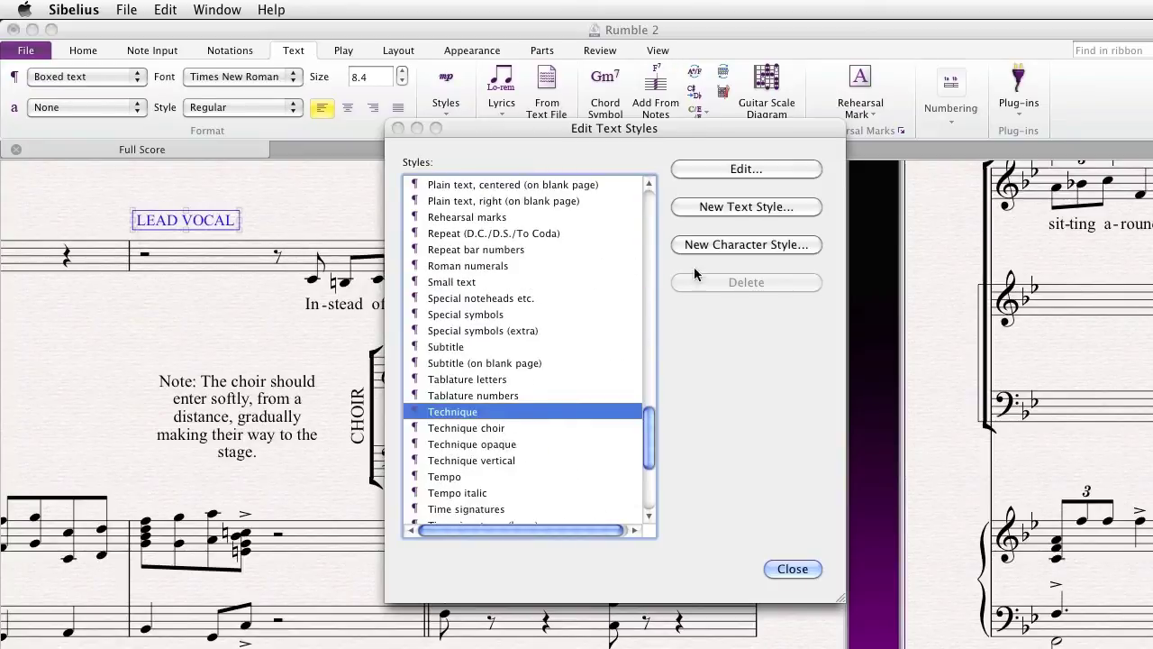
pyautogui.click(755, 168)
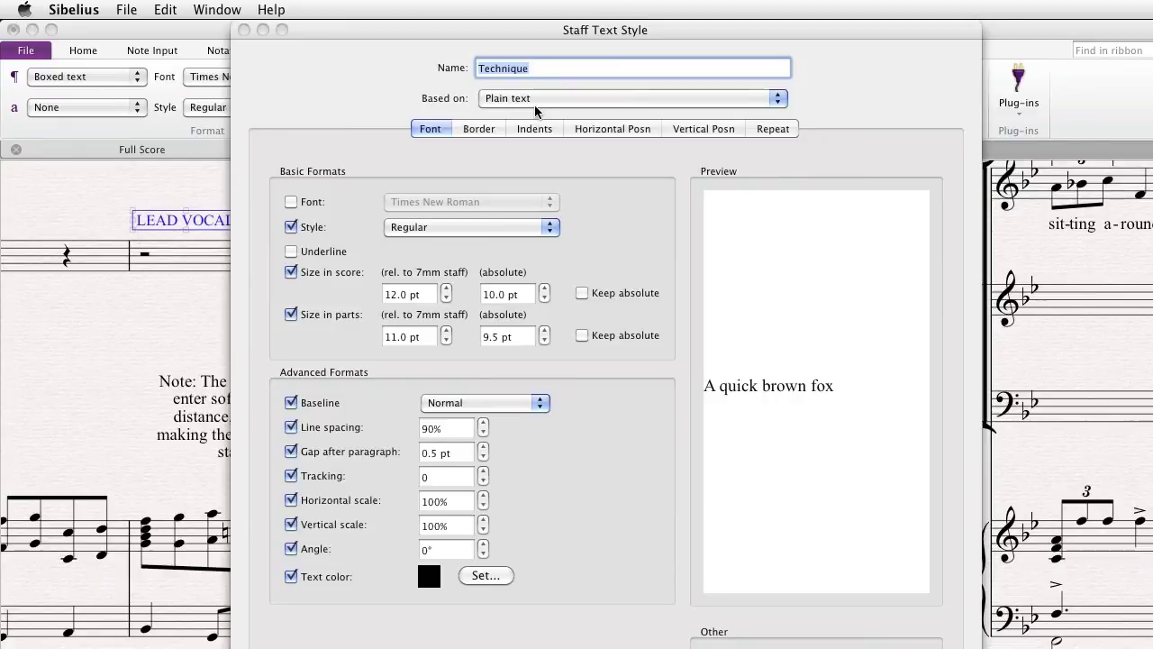
pyautogui.press('Escape')
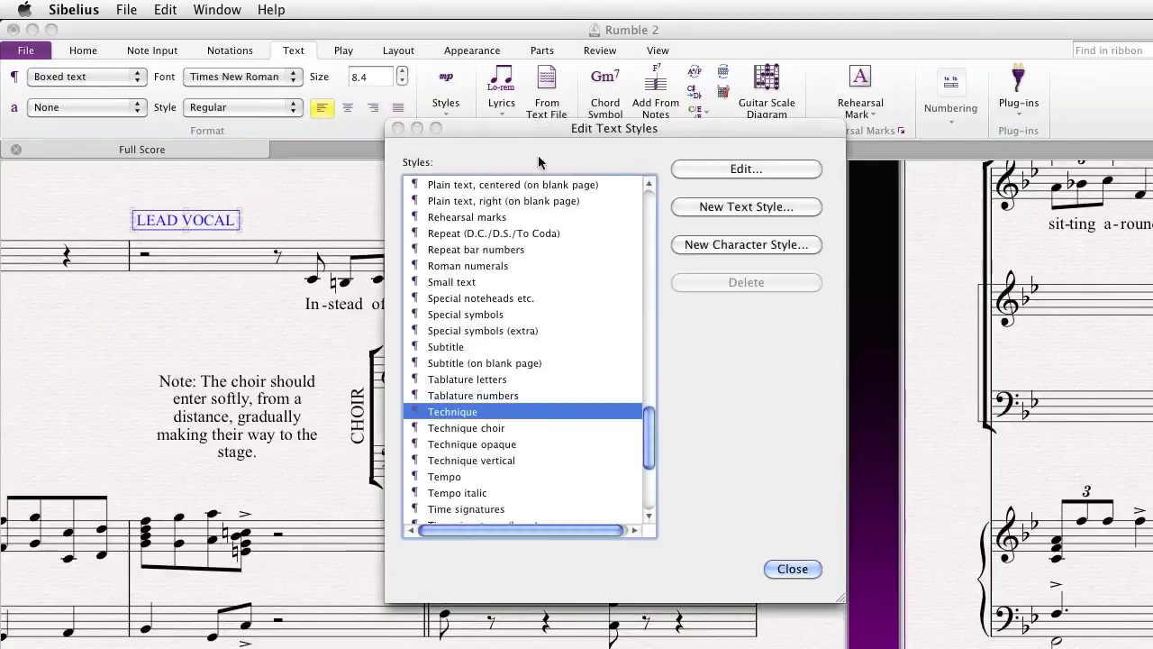
pyautogui.click(527, 428)
pyautogui.click(701, 172)
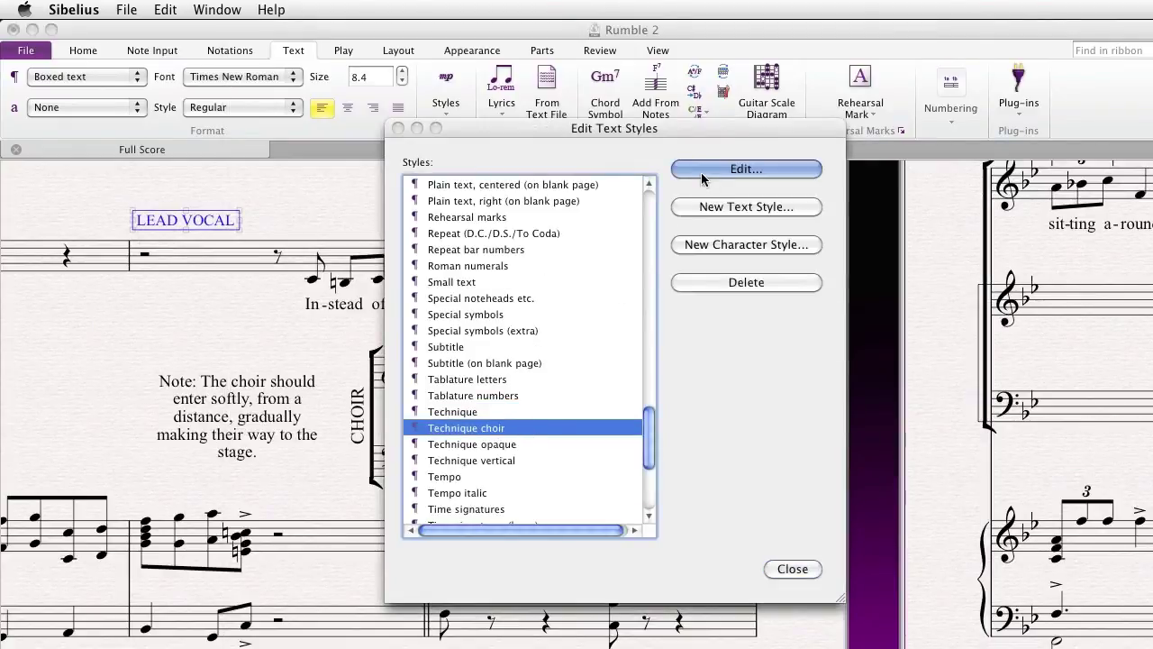
pyautogui.press('Escape')
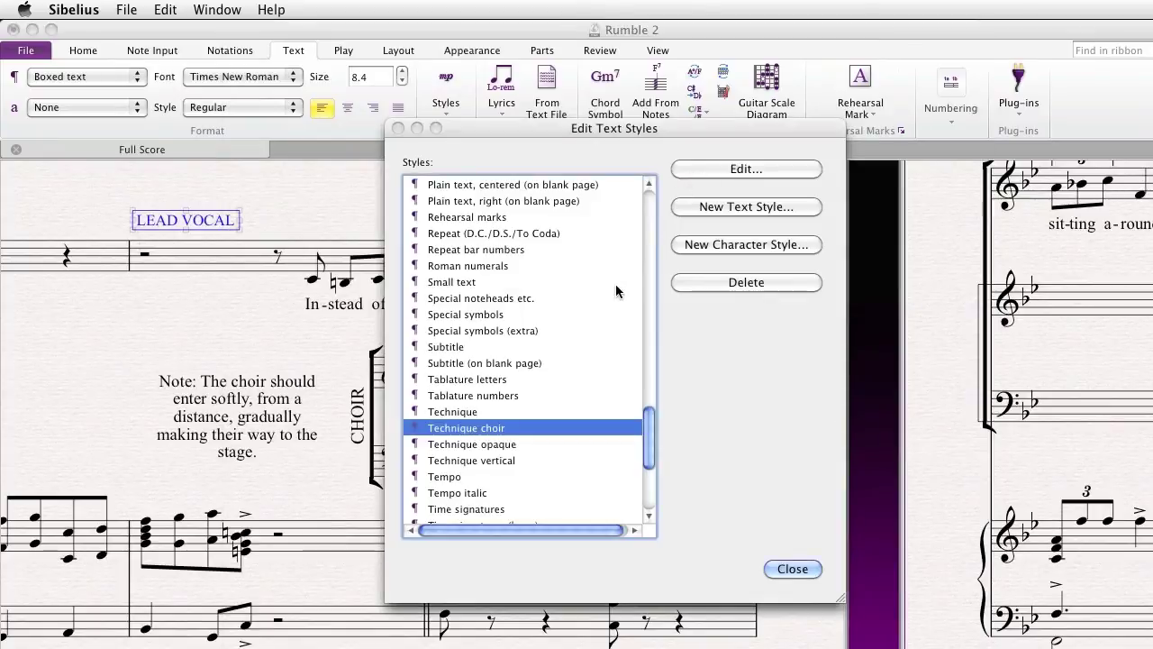
pyautogui.press('l')
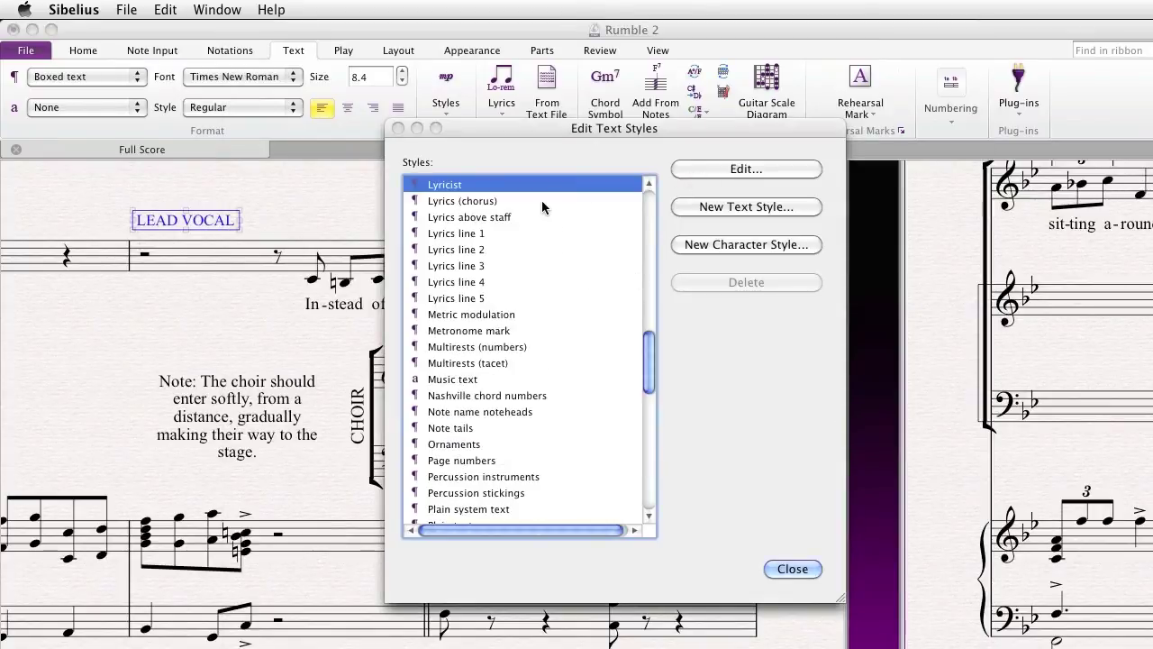
pyautogui.click(754, 169)
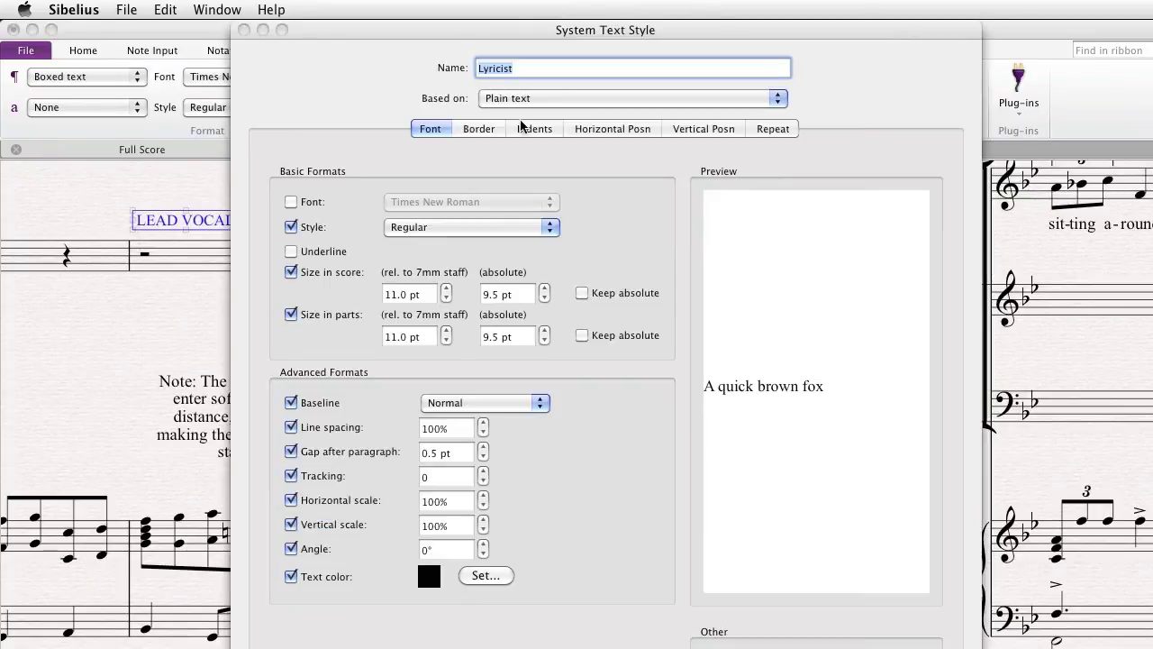
pyautogui.press('Escape')
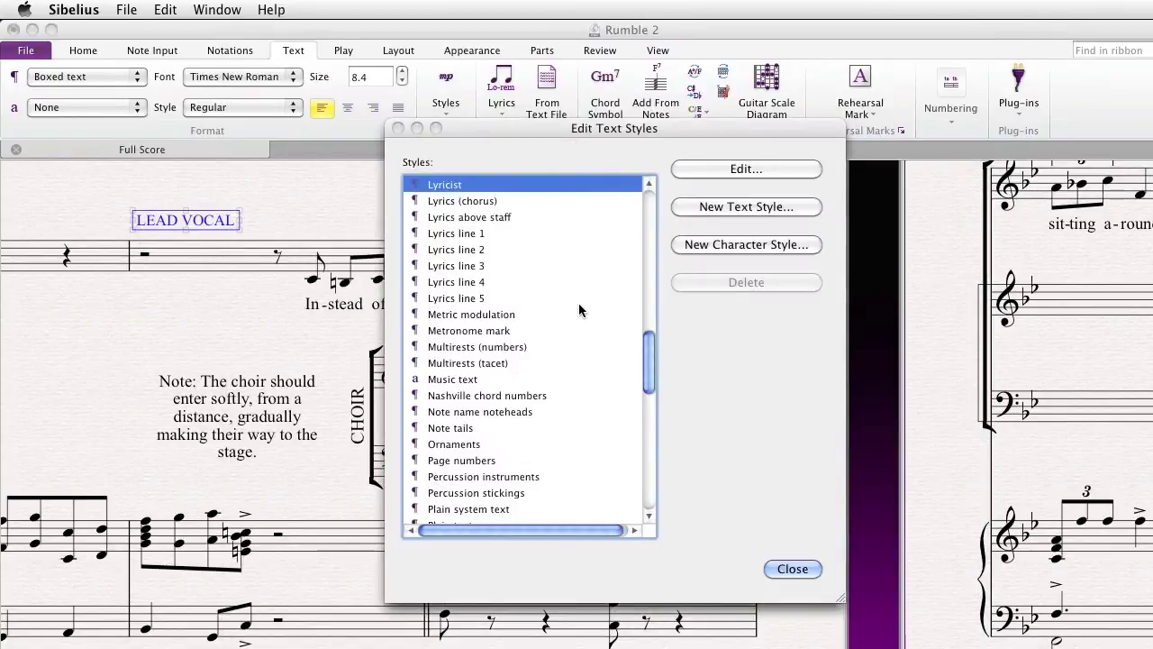
# Set the Plain text style's font to Gill Sans and return to the score.
pyautogui.scroll(-2, 579, 303)
pyautogui.click(581, 428)
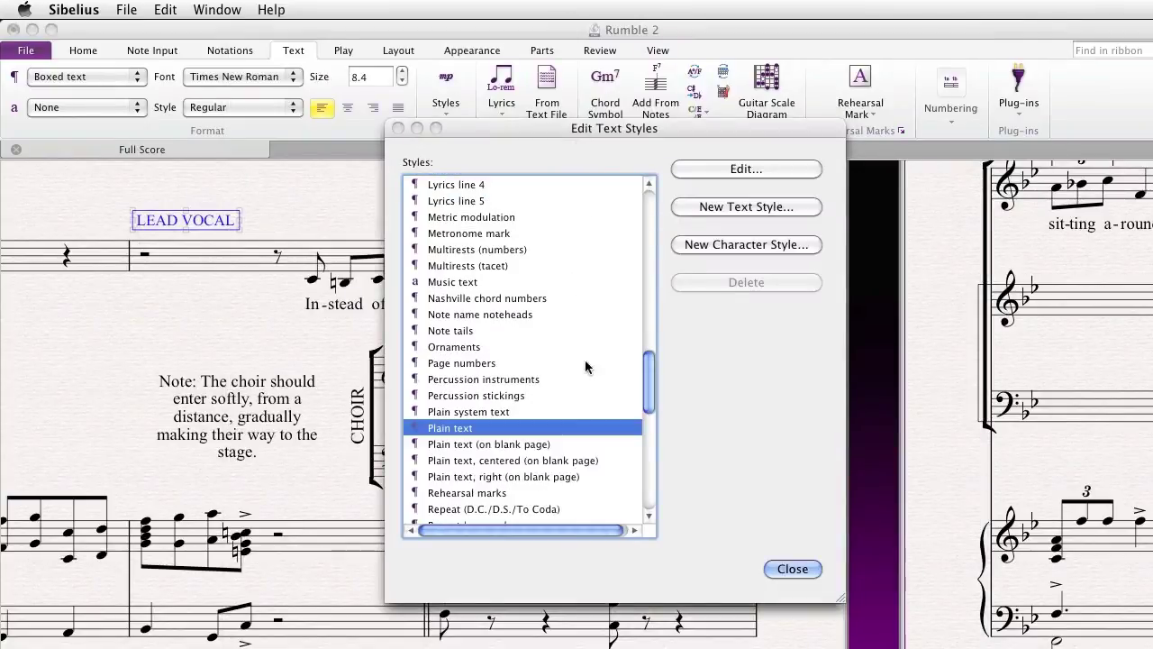
pyautogui.click(758, 171)
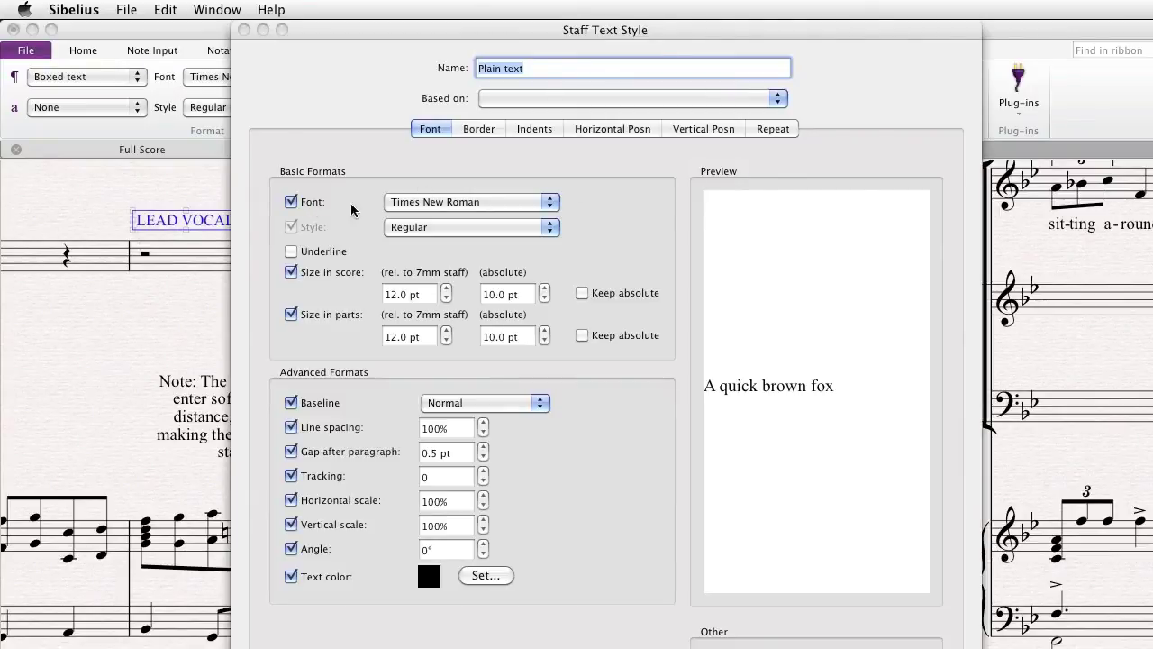
pyautogui.click(544, 203)
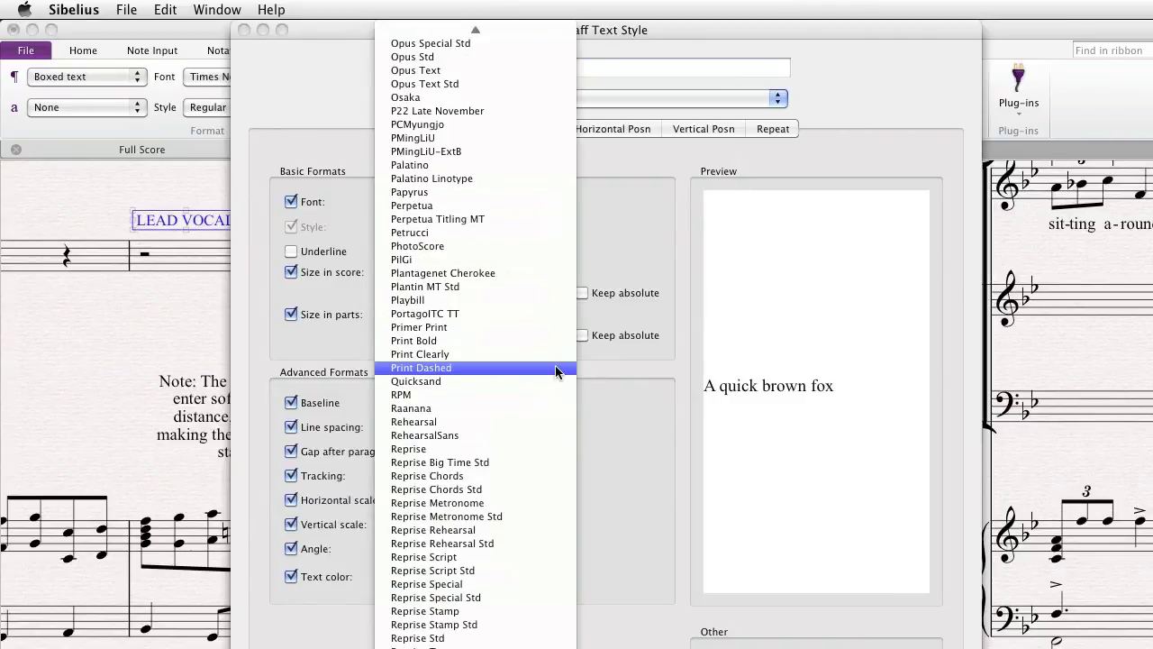
pyautogui.scroll(15, 503, 297)
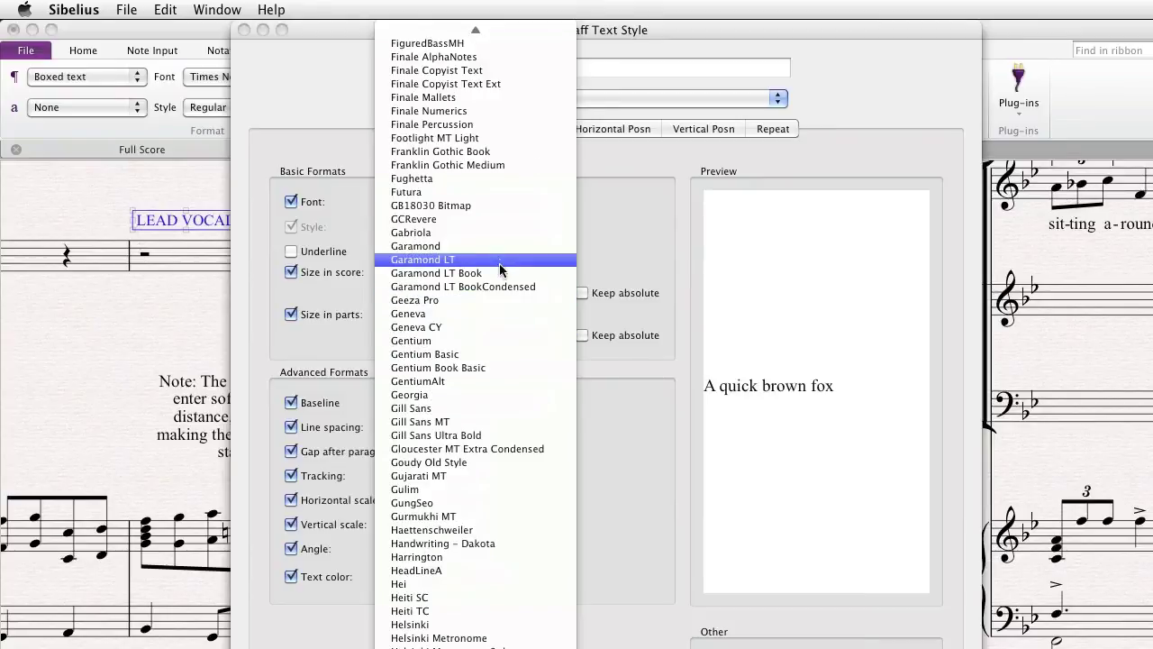
pyautogui.click(497, 408)
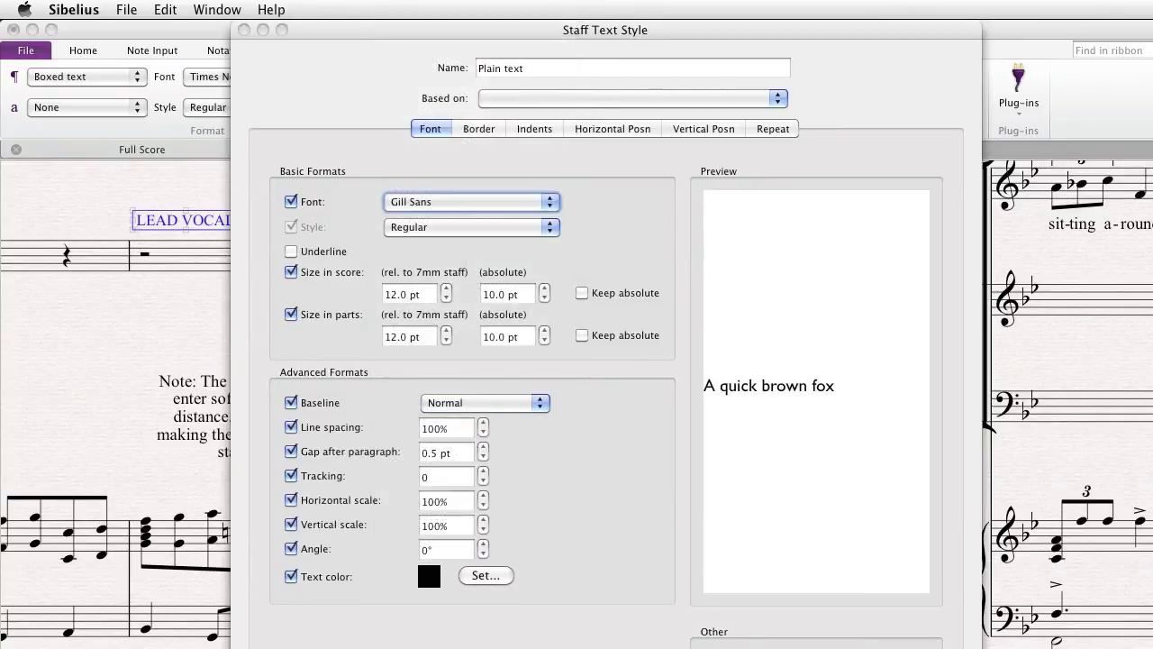
pyautogui.press('Return')
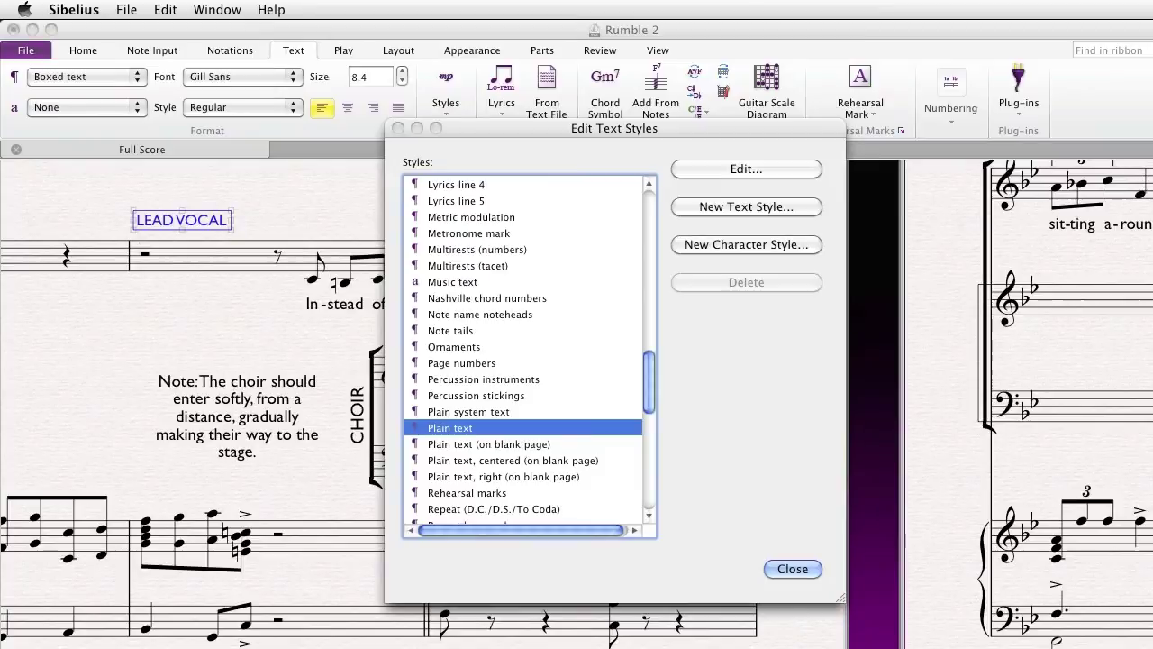
pyautogui.click(801, 568)
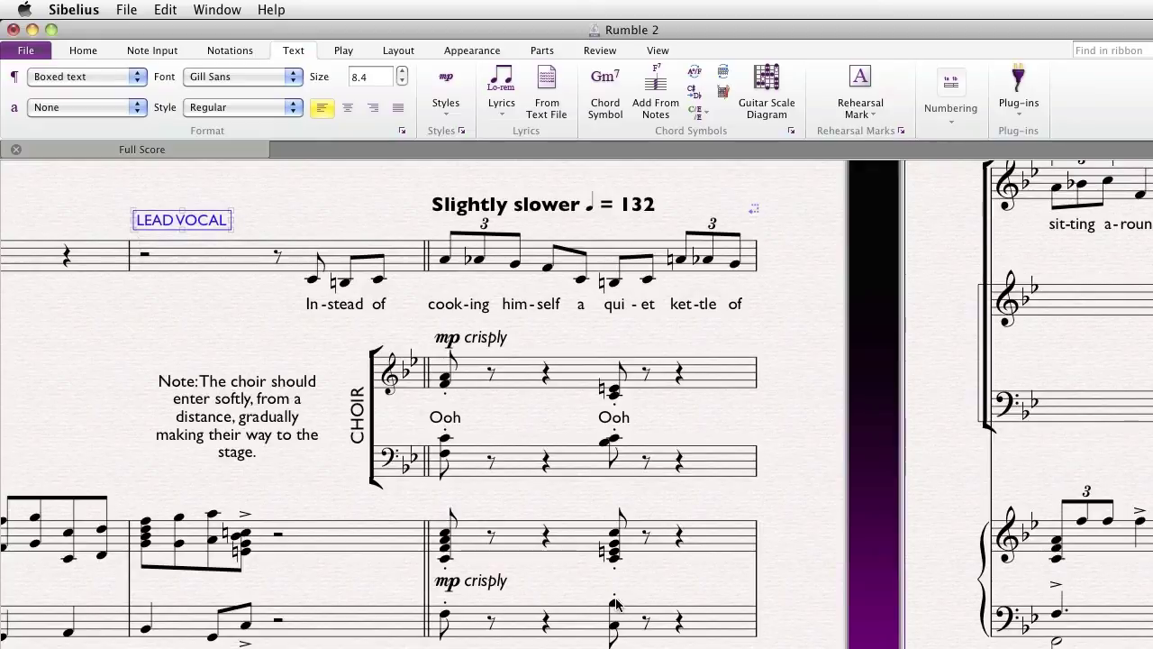
# Check the font of the expression, lyric, CHOIR, choir note, tempo and LEAD VOCAL texts in the score.
pyautogui.click(495, 585)
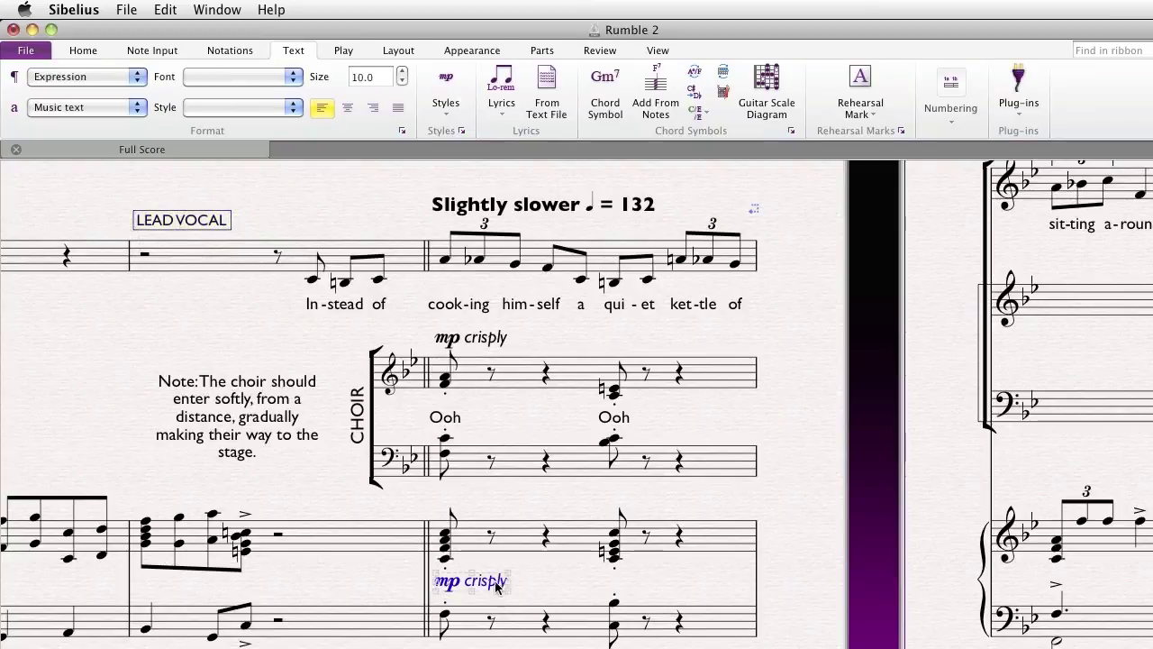
pyautogui.click(449, 418)
pyautogui.click(358, 419)
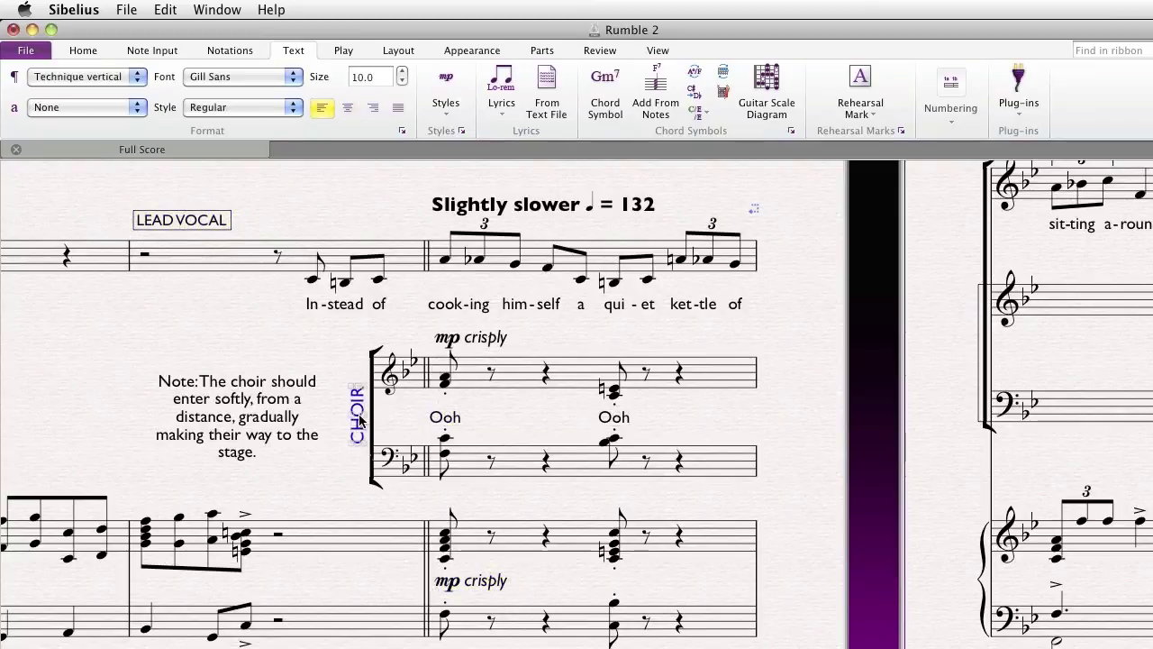
pyautogui.click(288, 420)
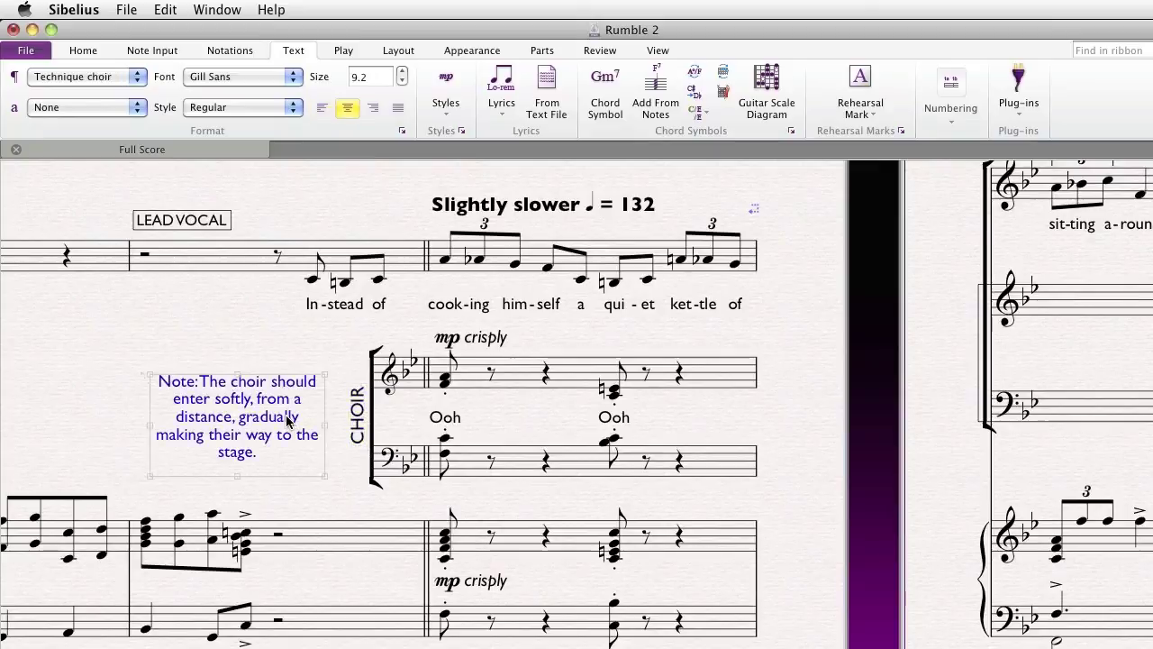
pyautogui.click(555, 209)
pyautogui.click(207, 221)
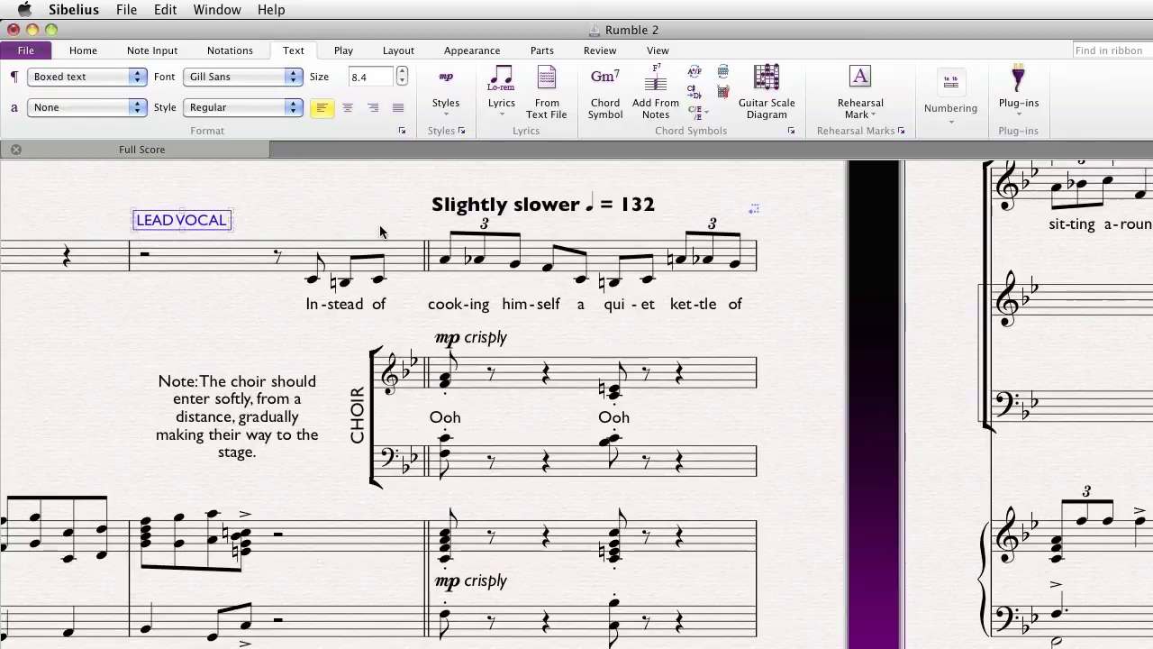
pyautogui.press('Escape')
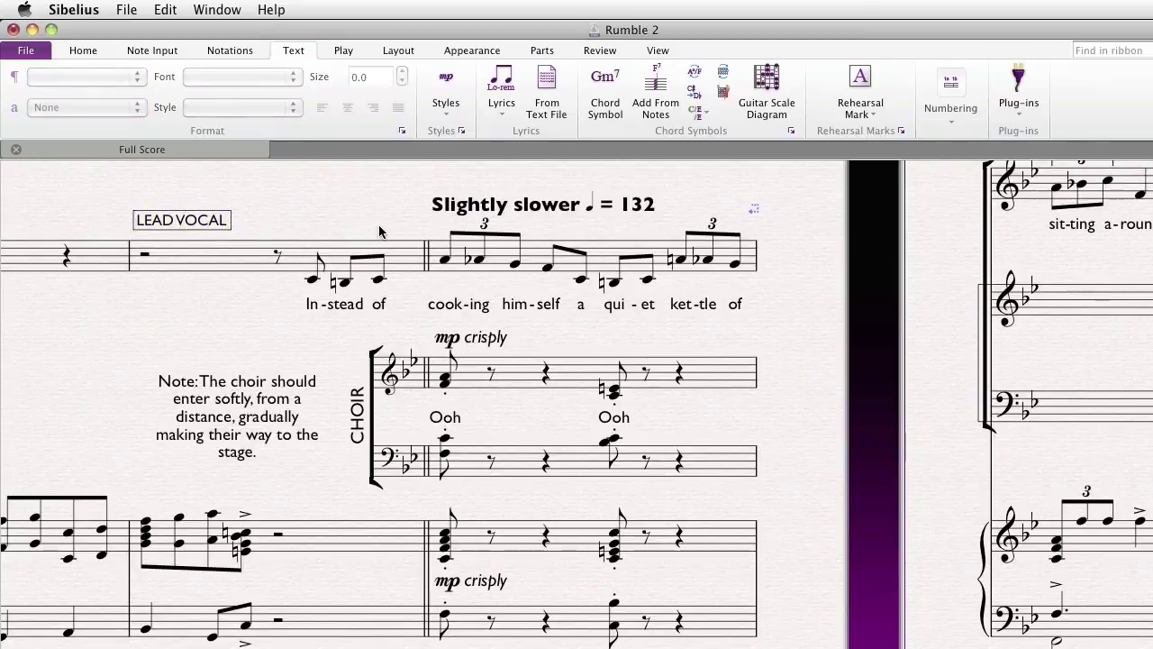